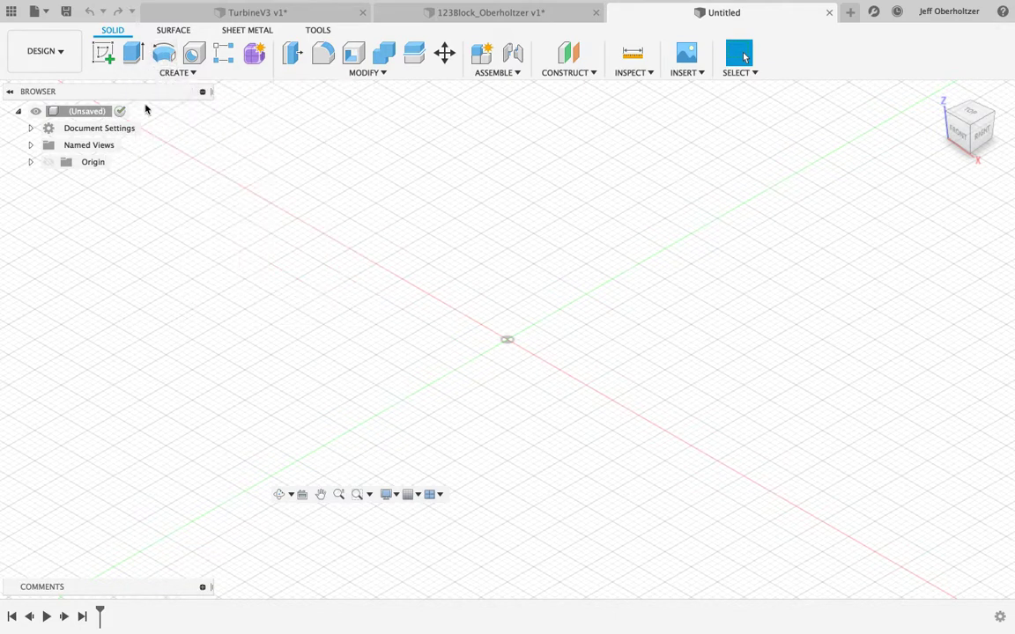
# Save the design in Admin Project under the name Revolve_ followed by the author's surname.
pyautogui.click(67, 11)
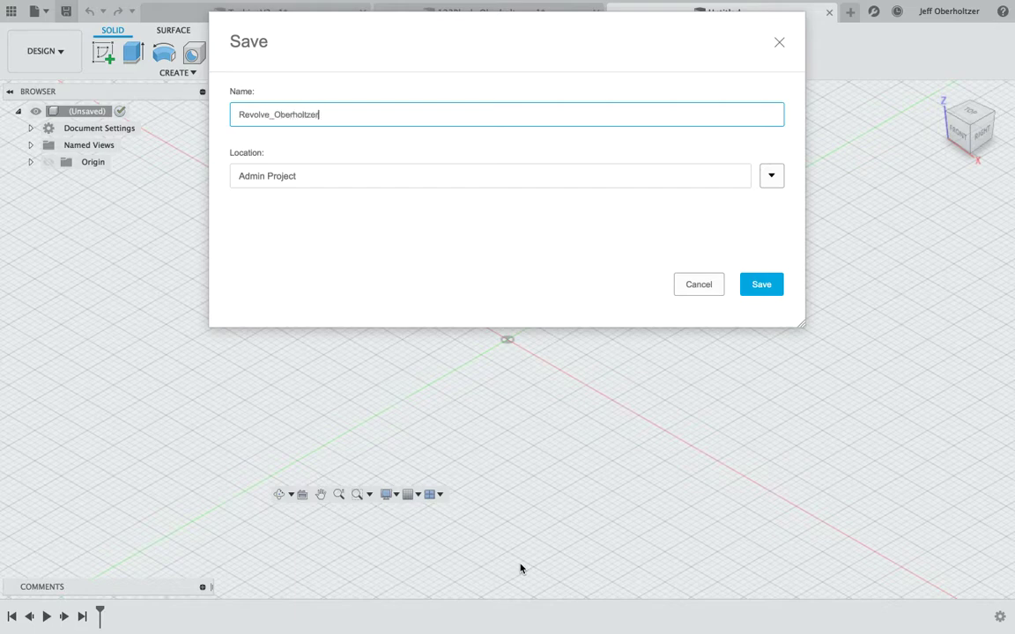
pyautogui.click(772, 285)
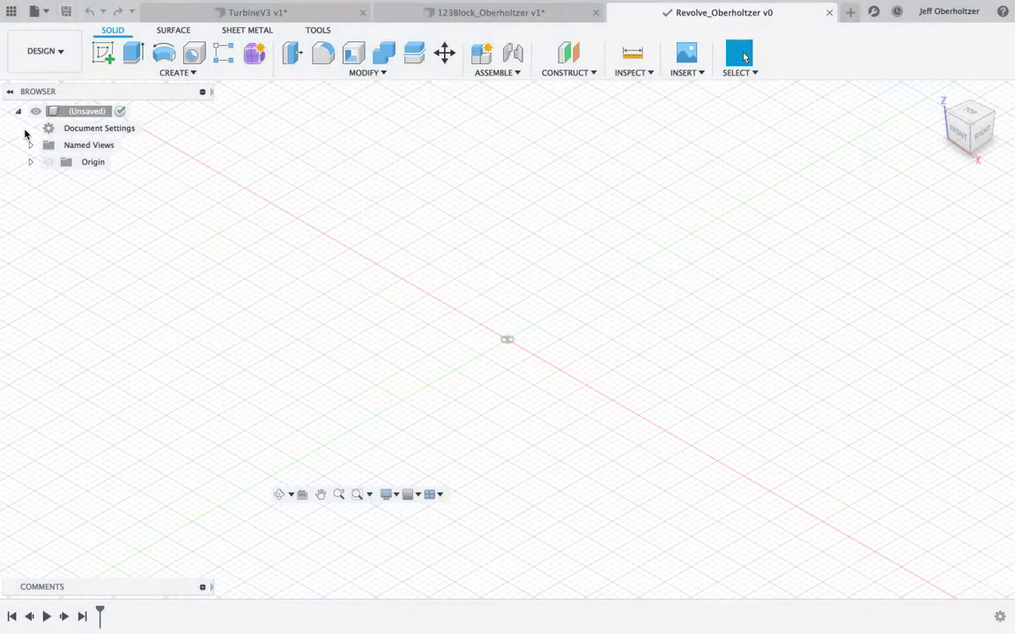
# Check the document's active units and the available unit types without changing them.
pyautogui.click(30, 128)
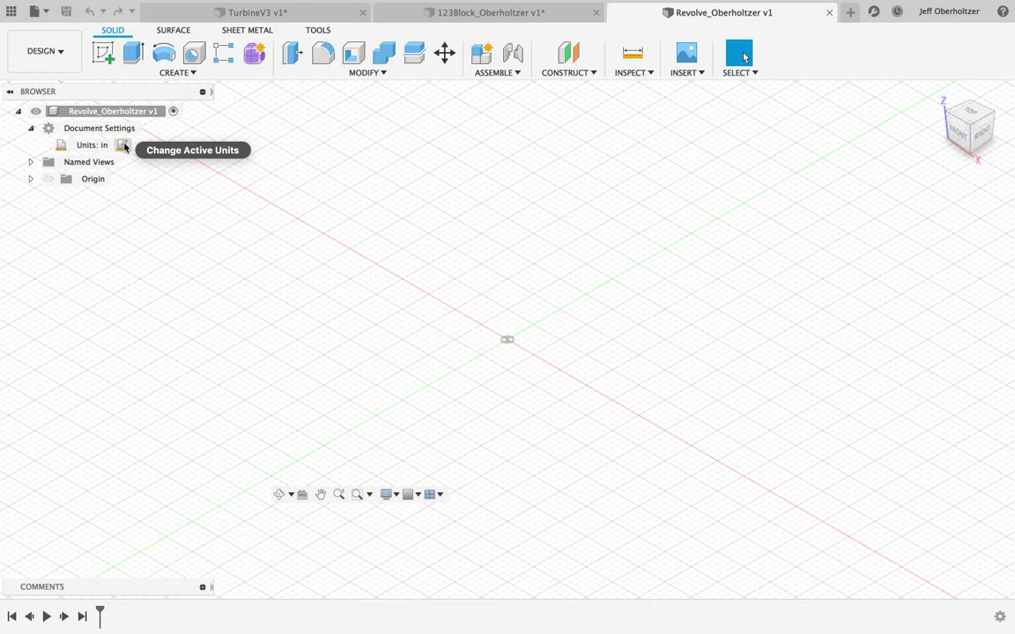
pyautogui.click(124, 147)
pyautogui.click(300, 310)
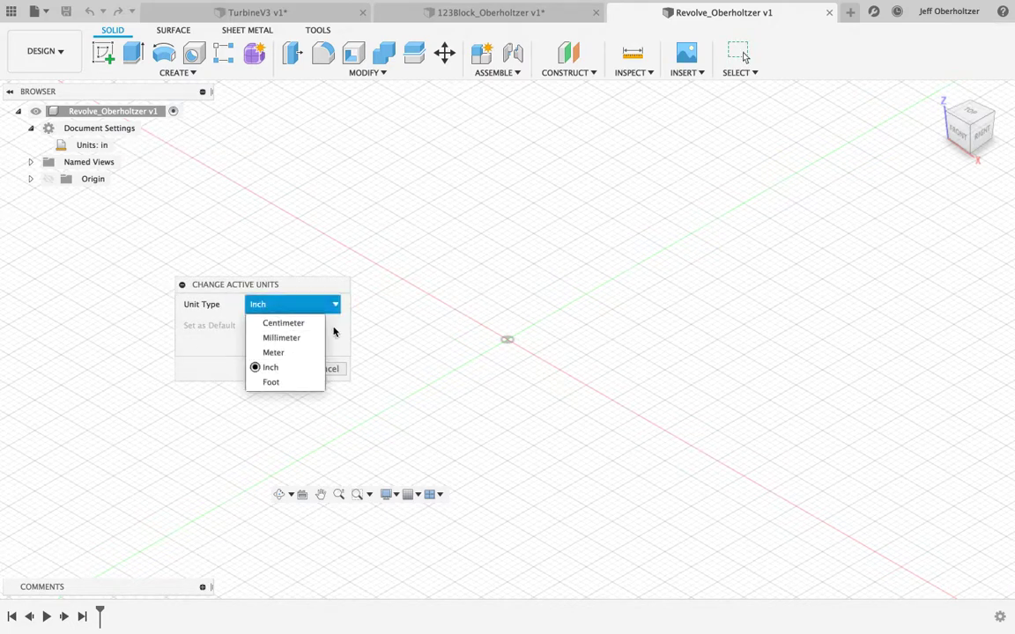
pyautogui.click(334, 331)
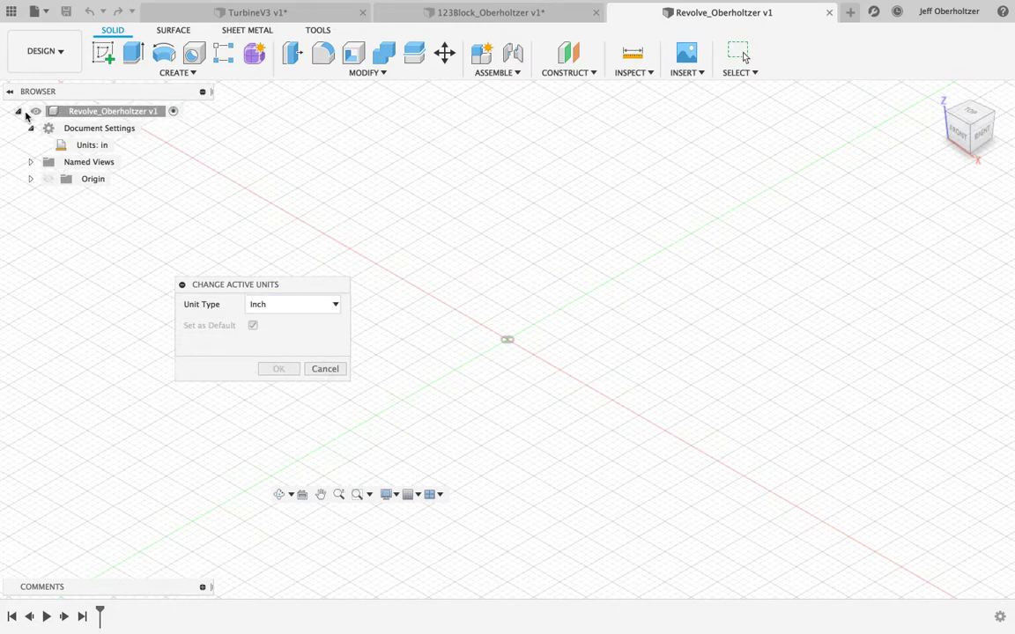
pyautogui.click(322, 369)
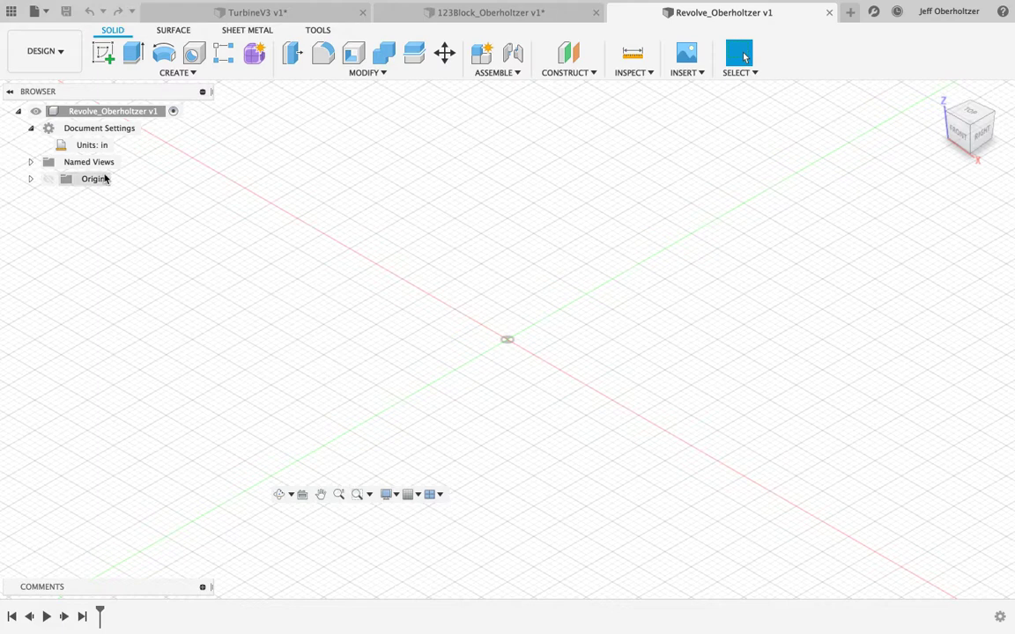
# Start a sketch on the horizontal XY plane and draw a 3 in vertical line up from the origin.
pyautogui.click(105, 55)
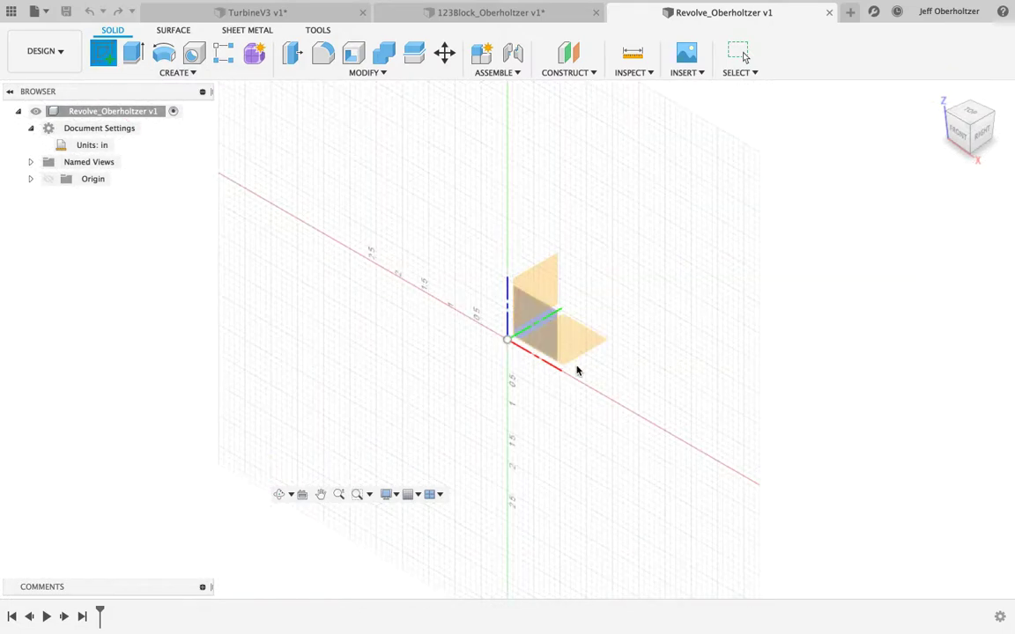
pyautogui.click(611, 343)
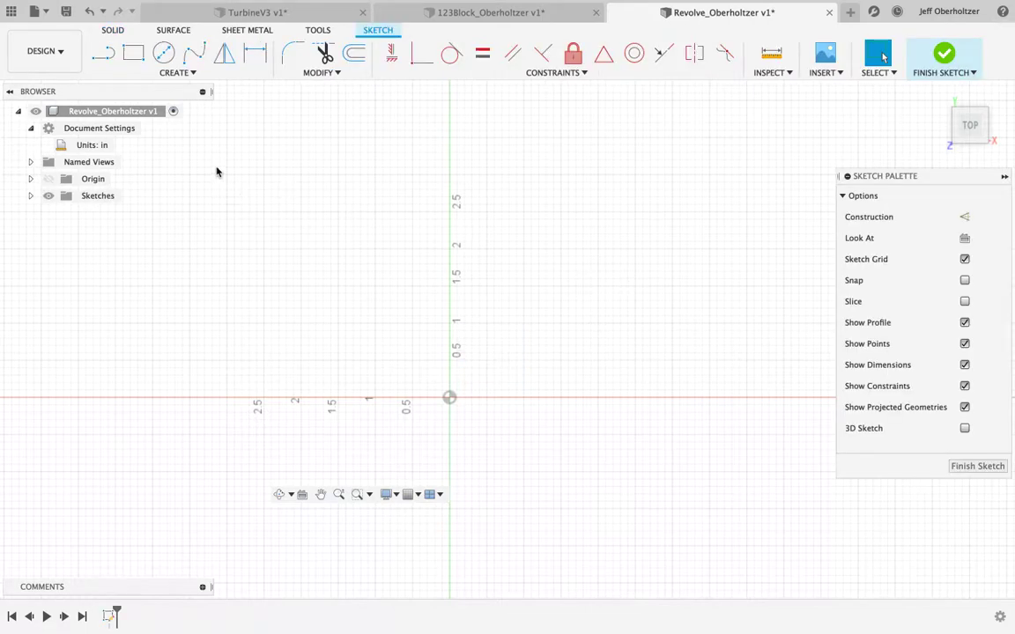
pyautogui.click(103, 53)
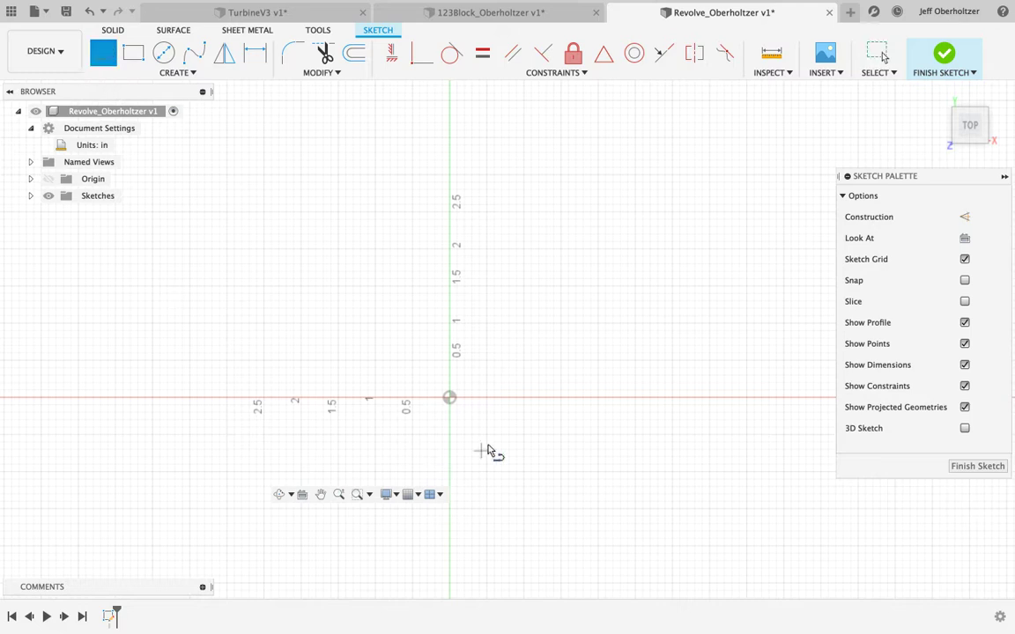
pyautogui.click(450, 398)
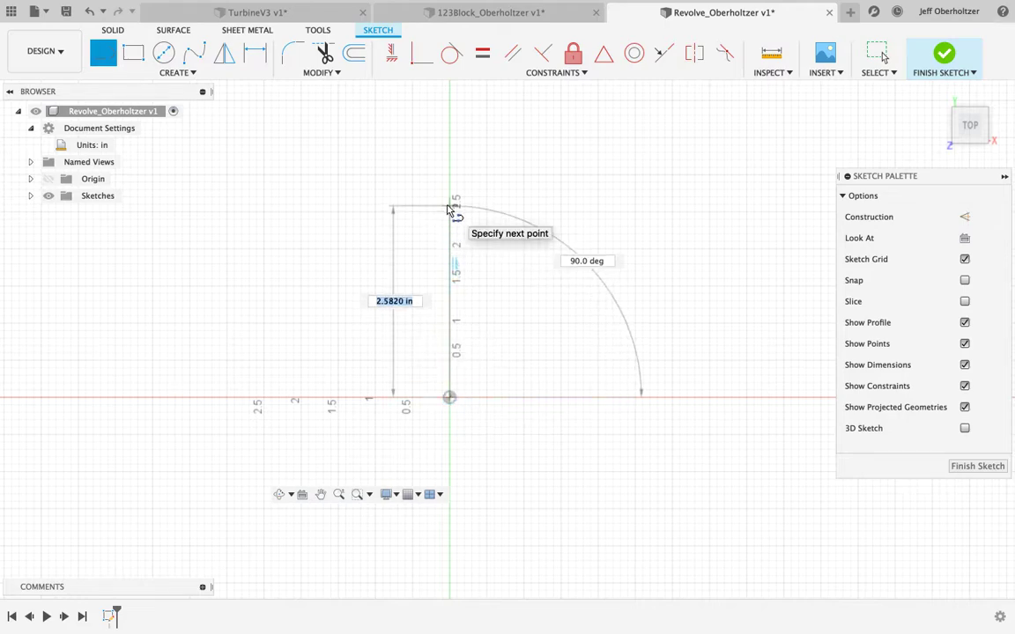
pyautogui.write('3')
pyautogui.press('Return')
pyautogui.press('Escape')
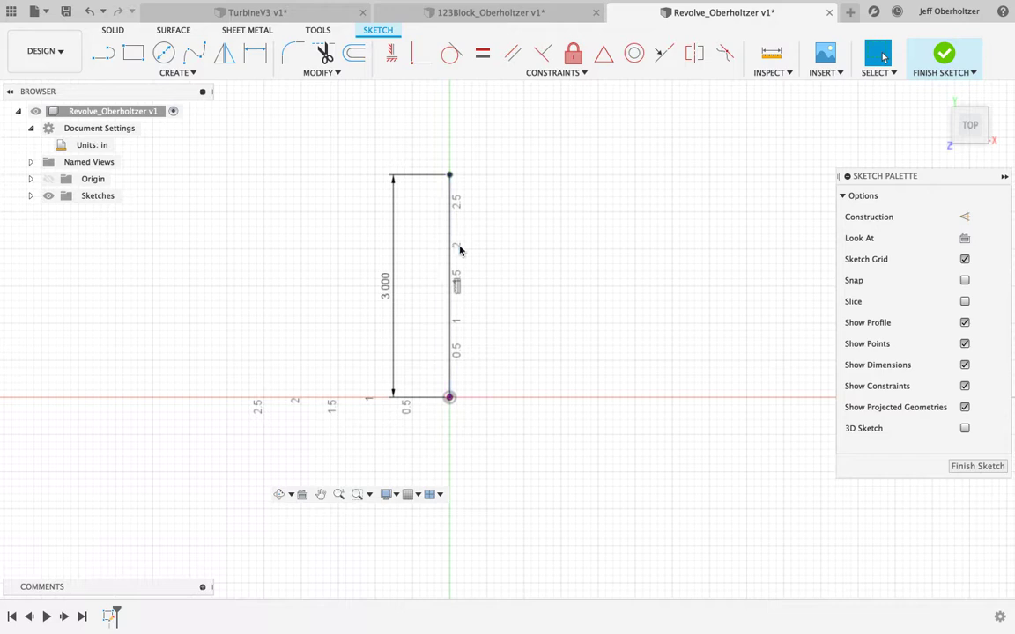
# Draw the upper outline from the 3 in line's upper end: a rising slope, a perpendicular drop of about 0.75 in and two right-angled steps.
pyautogui.click(103, 52)
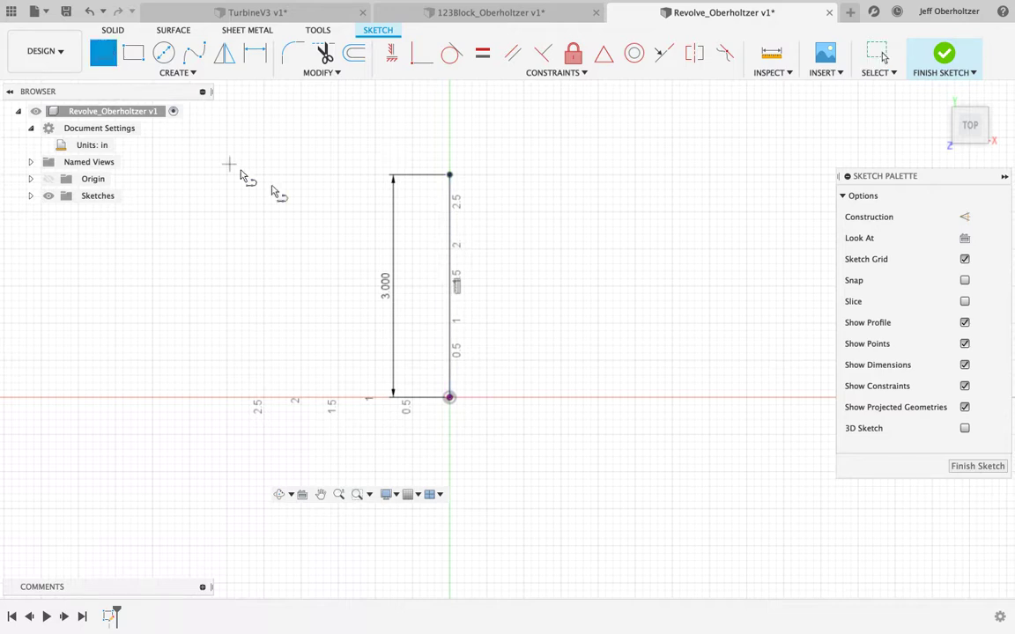
pyautogui.click(450, 175)
pyautogui.click(554, 141)
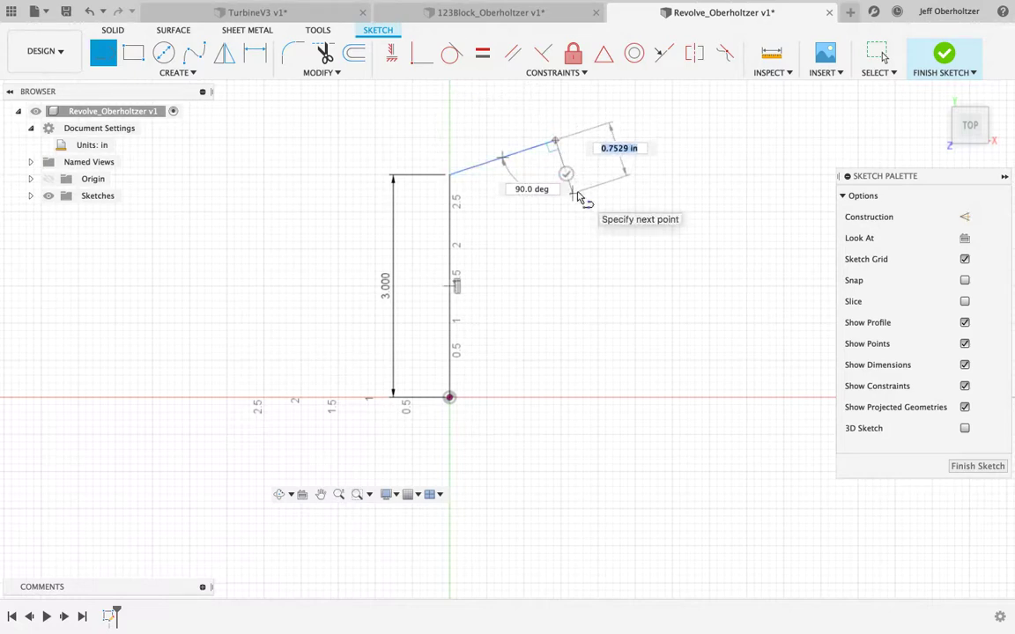
pyautogui.click(575, 192)
pyautogui.click(605, 199)
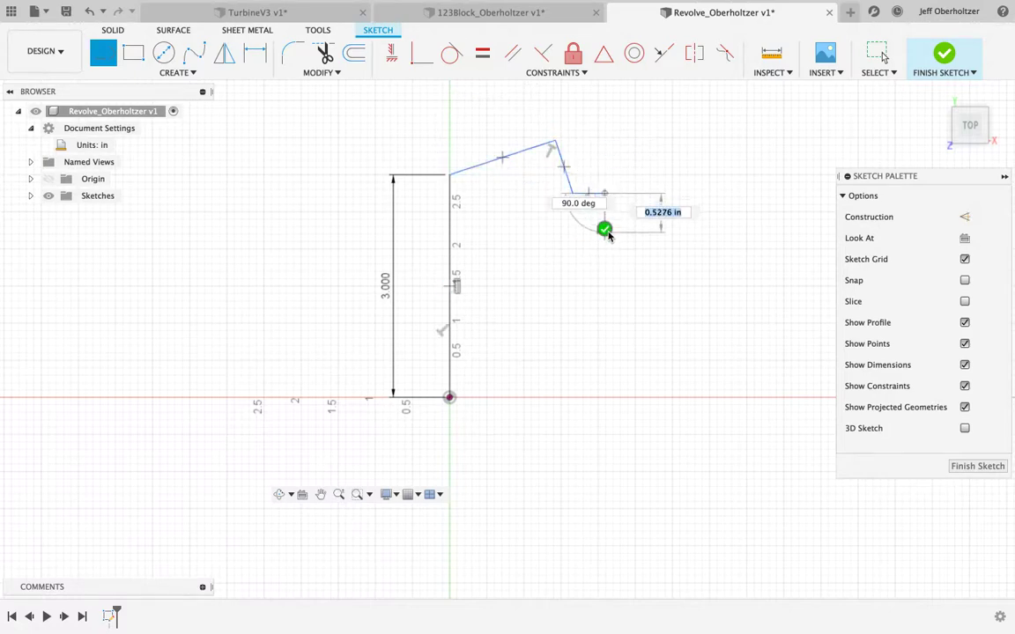
pyautogui.click(602, 226)
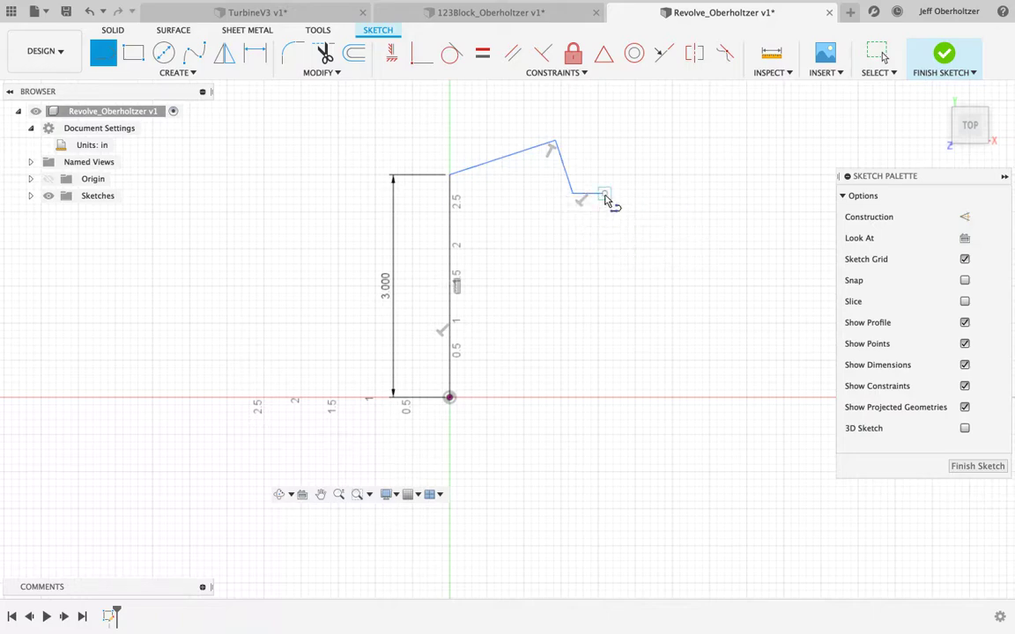
pyautogui.click(605, 194)
pyautogui.click(605, 235)
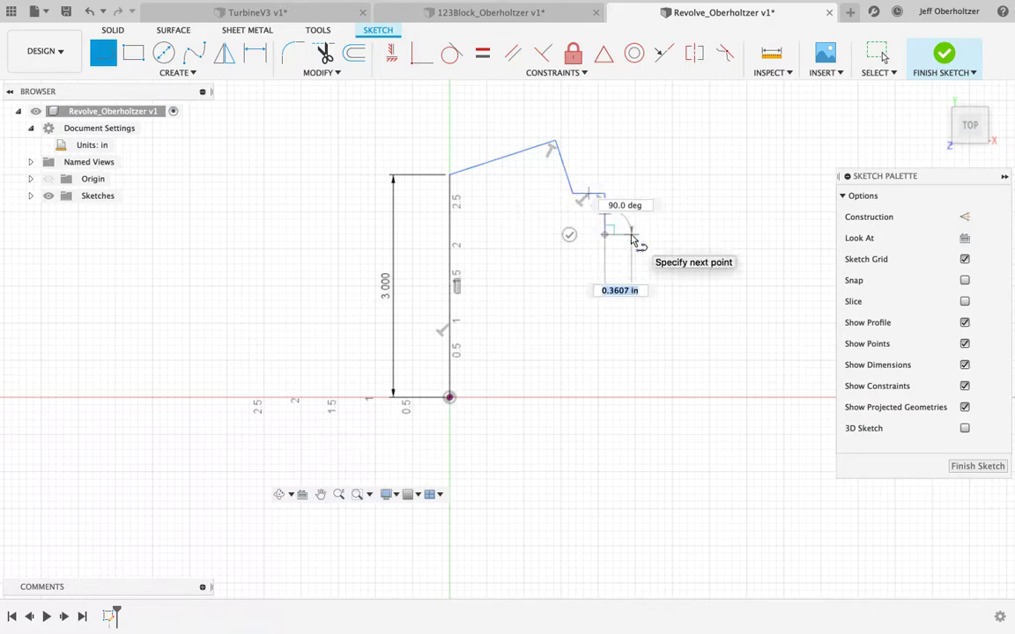
pyautogui.click(632, 235)
pyautogui.click(632, 269)
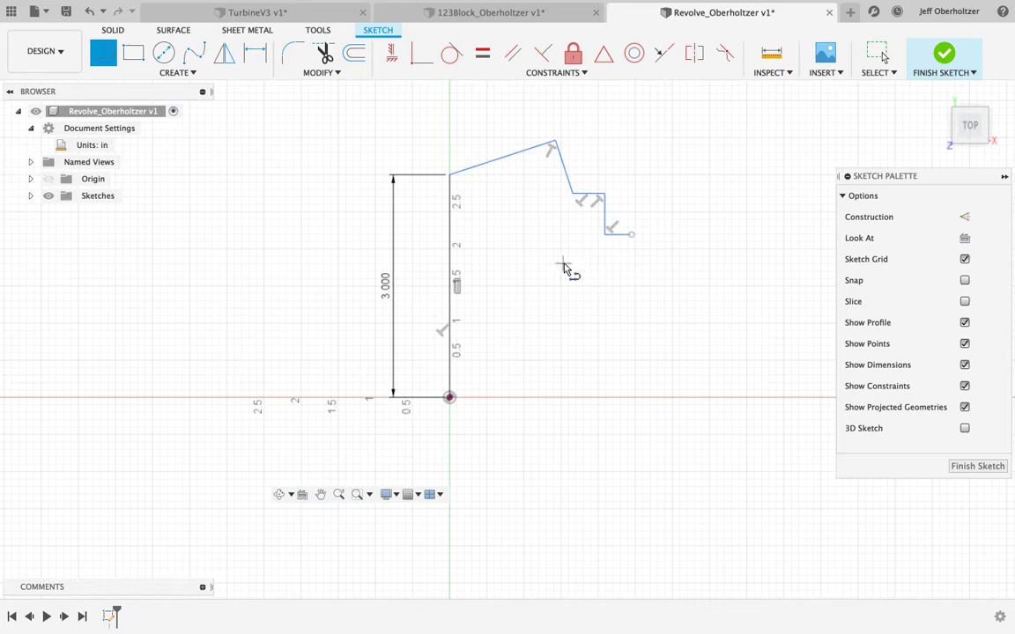
# Continue the outline about 0.38 in down, back along the underside, and around a narrow upward notch, ending with a long vertical line down.
pyautogui.click(632, 236)
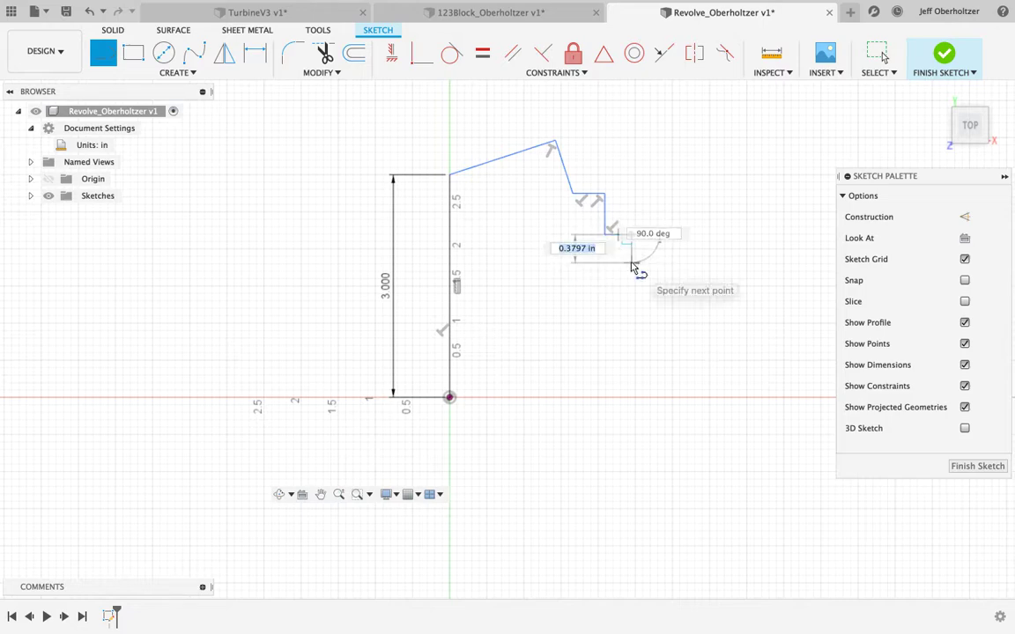
pyautogui.moveTo(634, 265); pyautogui.dragTo(539, 267)
pyautogui.click(537, 262)
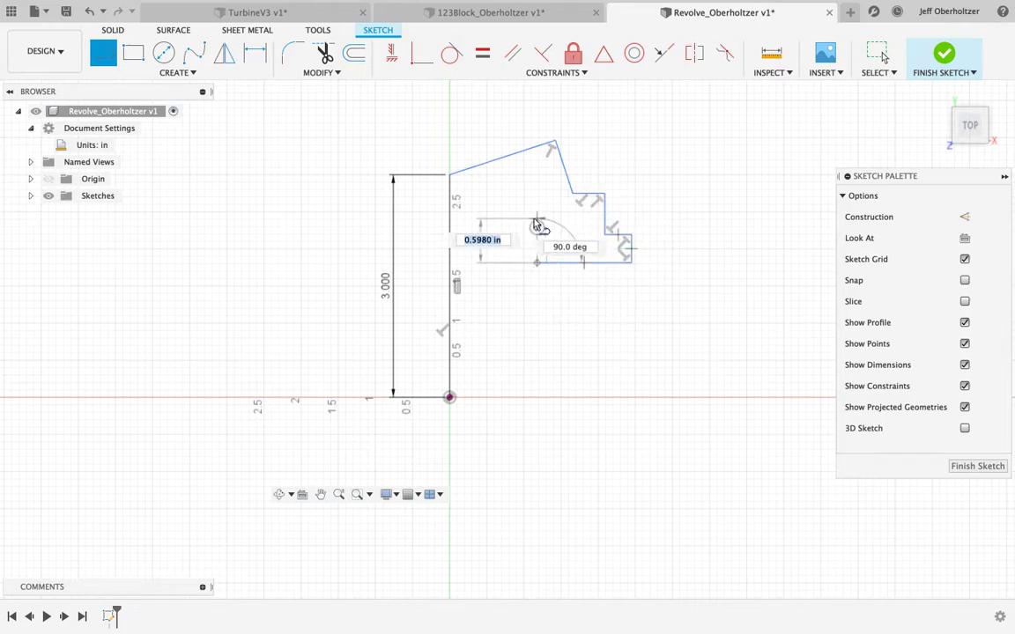
pyautogui.click(536, 207)
pyautogui.click(499, 208)
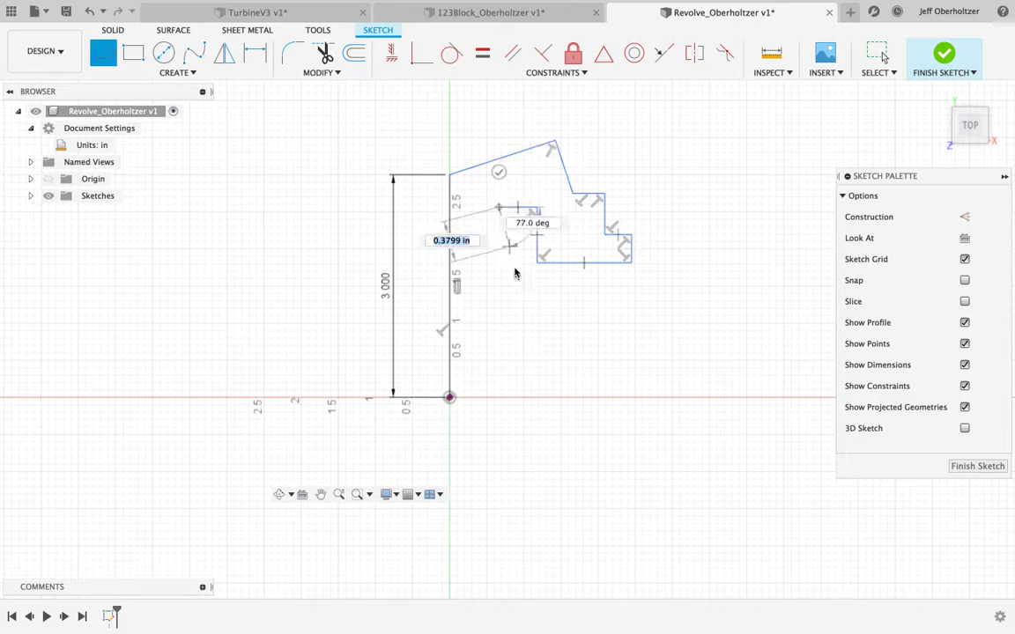
pyautogui.click(498, 321)
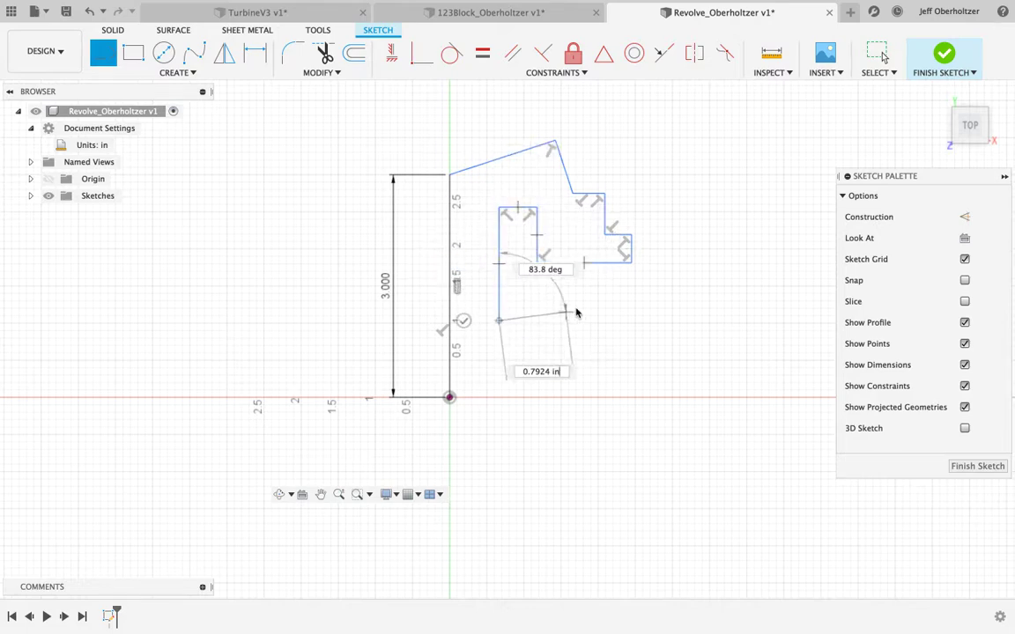
# Draw the lower flange with a flared outer end, close the profile at the origin with a base line about 0.75 in long, and finish the sketch.
pyautogui.click(599, 320)
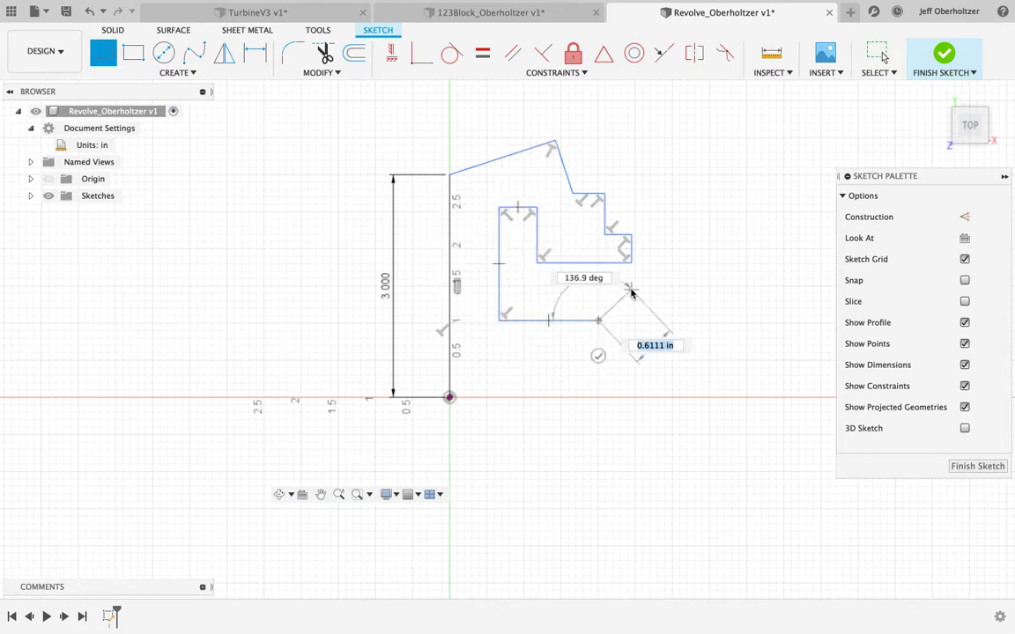
pyautogui.click(631, 288)
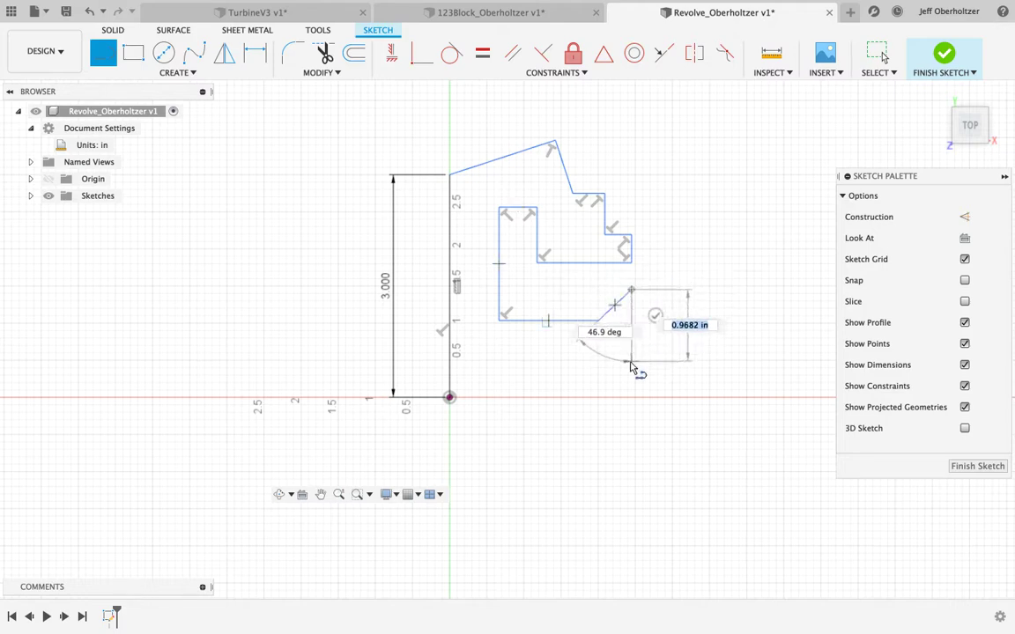
pyautogui.click(631, 396)
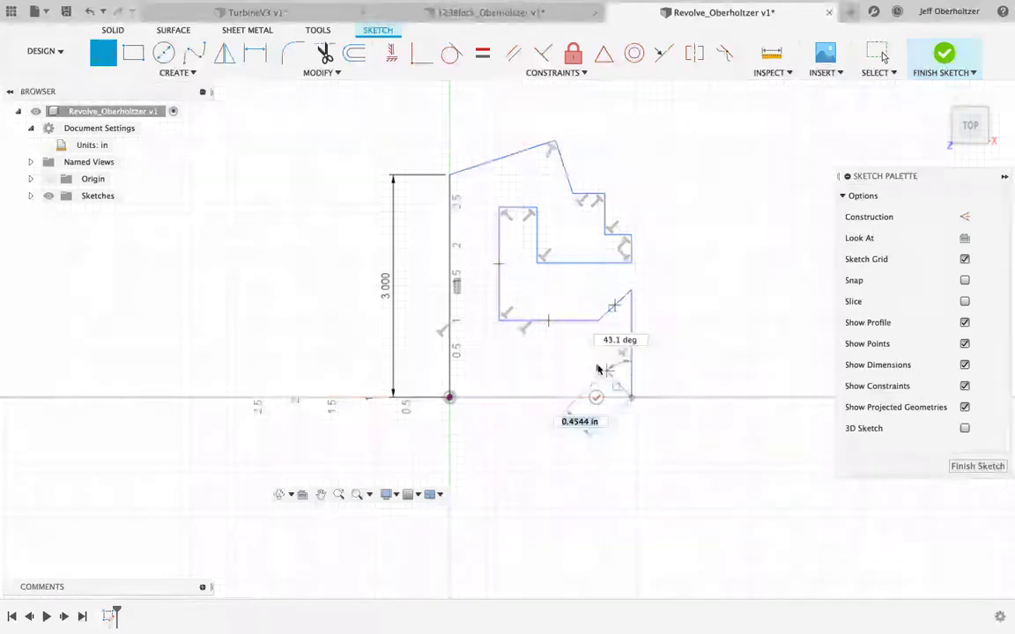
pyautogui.click(594, 358)
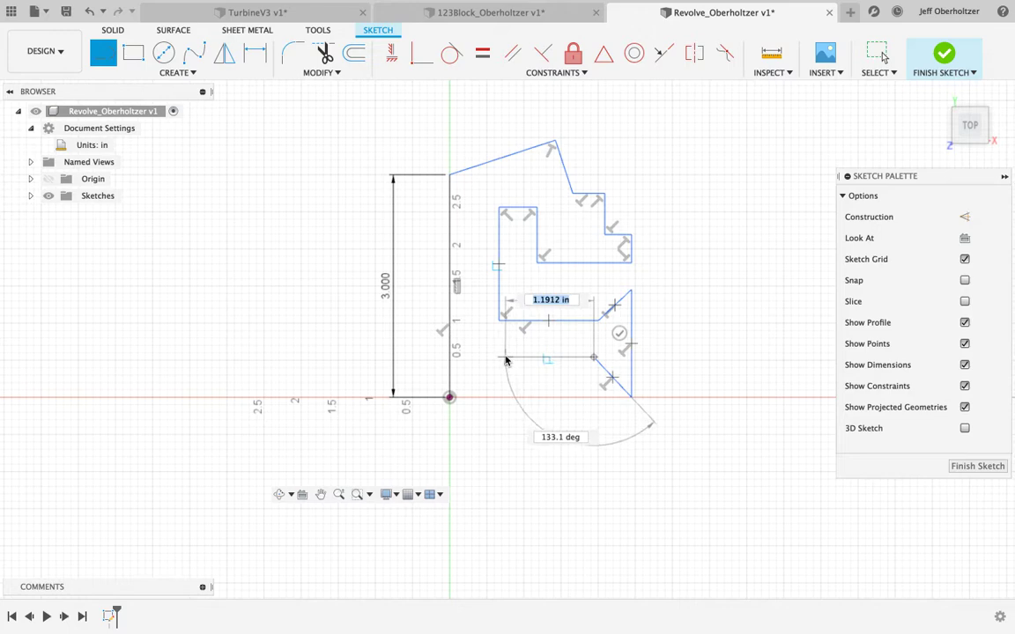
pyautogui.click(505, 358)
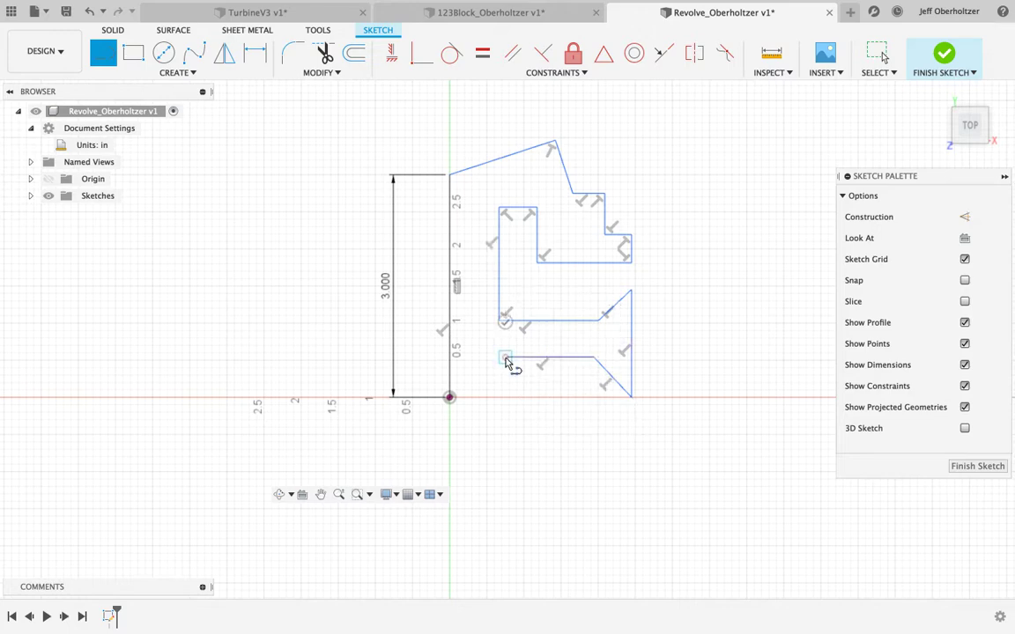
pyautogui.click(499, 398)
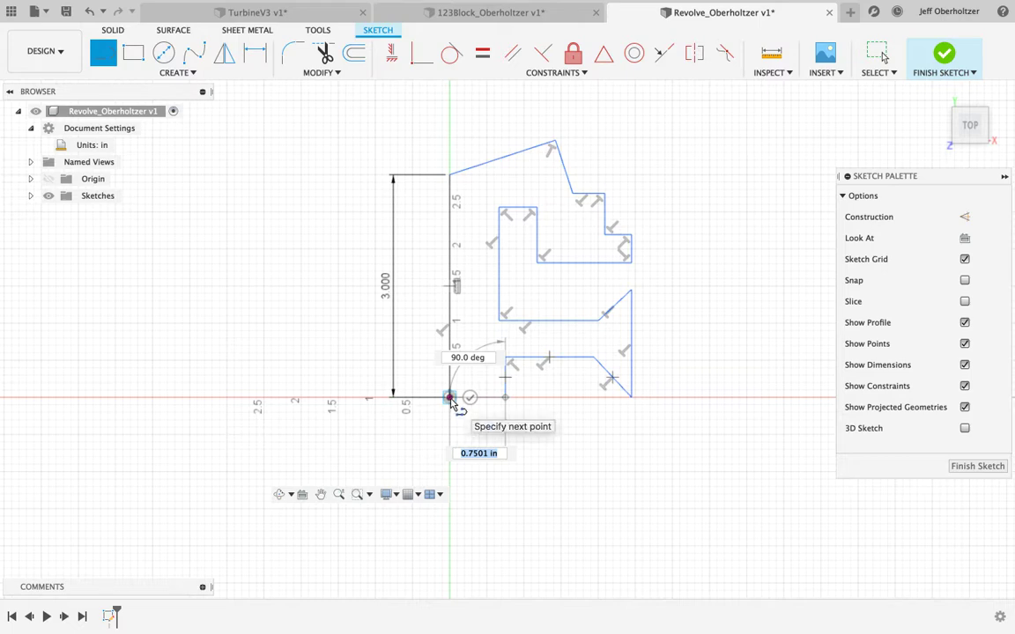
pyautogui.click(449, 398)
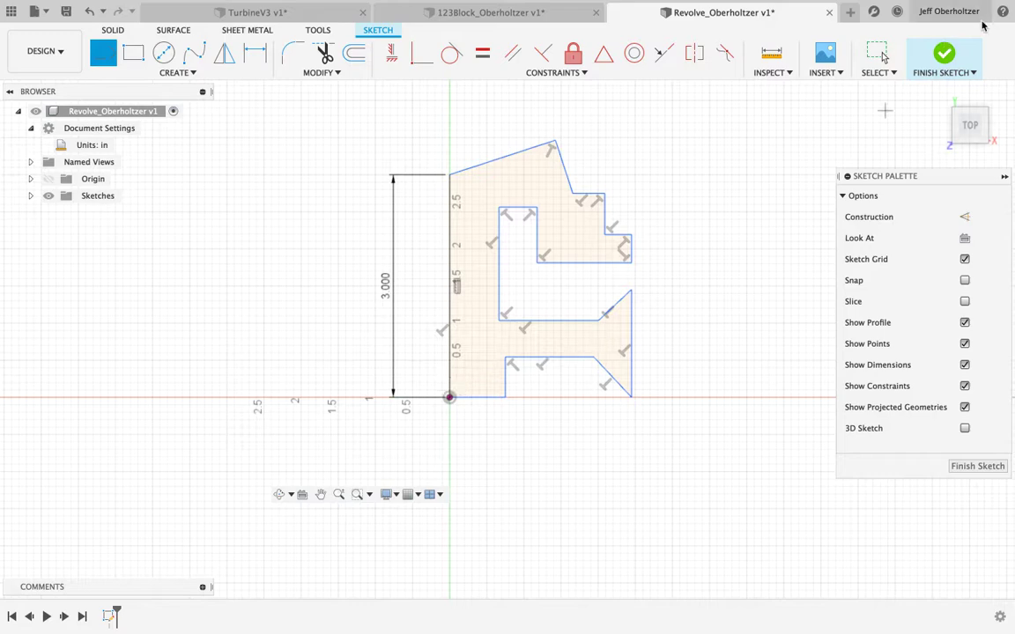
pyautogui.click(944, 57)
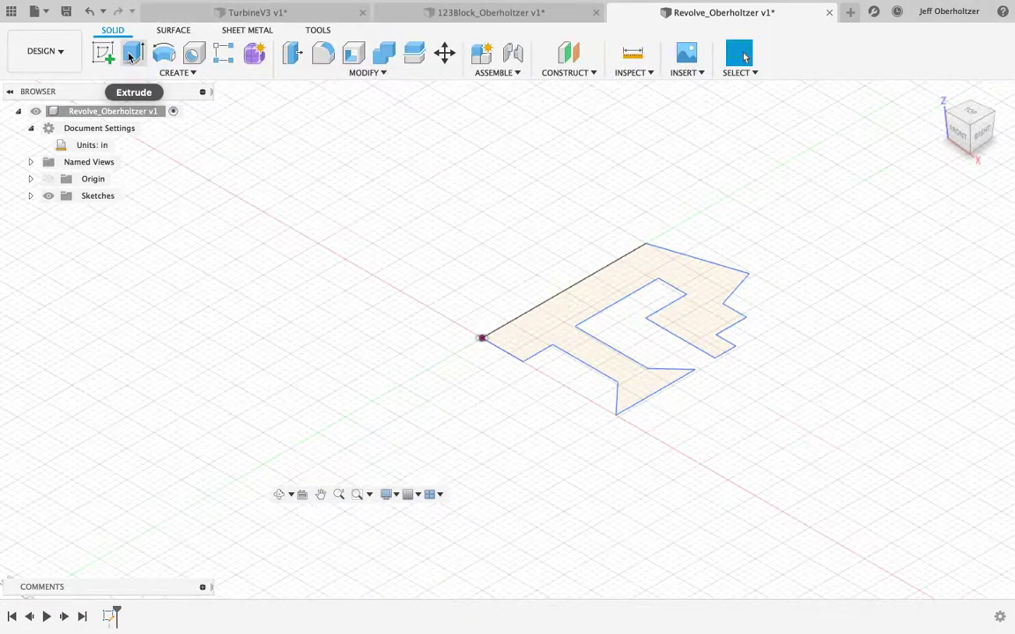
pyautogui.click(133, 53)
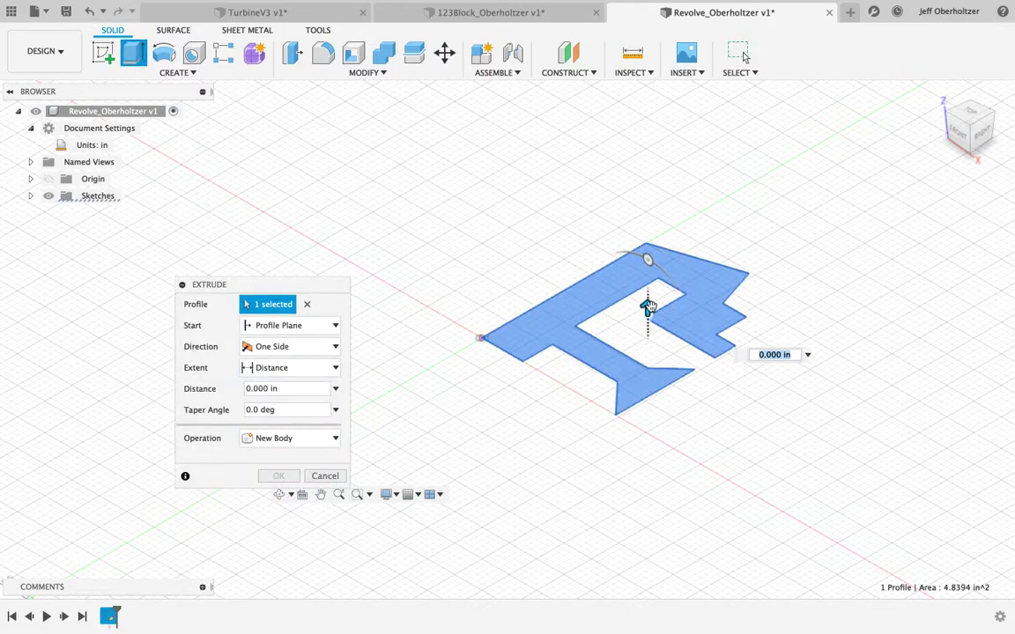
pyautogui.moveTo(647, 306); pyautogui.dragTo(648, 168)
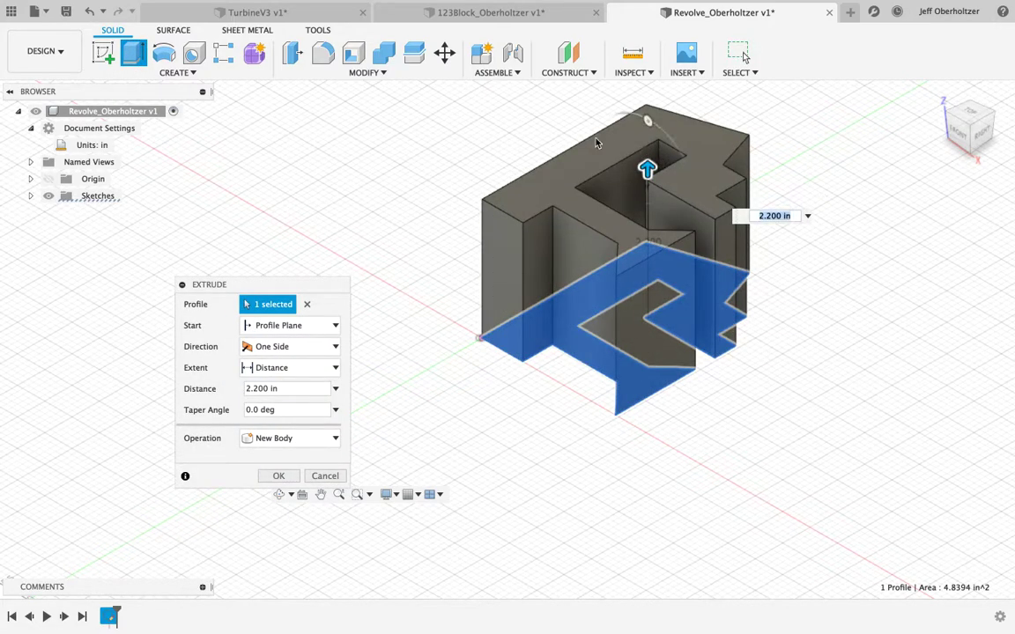
pyautogui.click(326, 476)
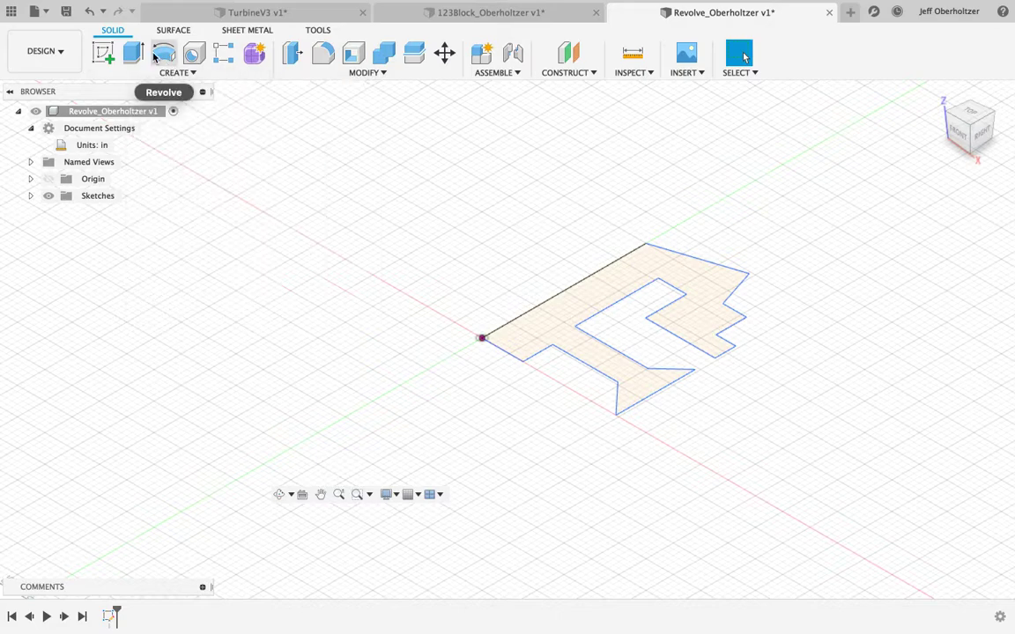
# Revolve the stepped profile 270 degrees about the 3 in sketch line, one-sided, as a new body.
pyautogui.click(164, 56)
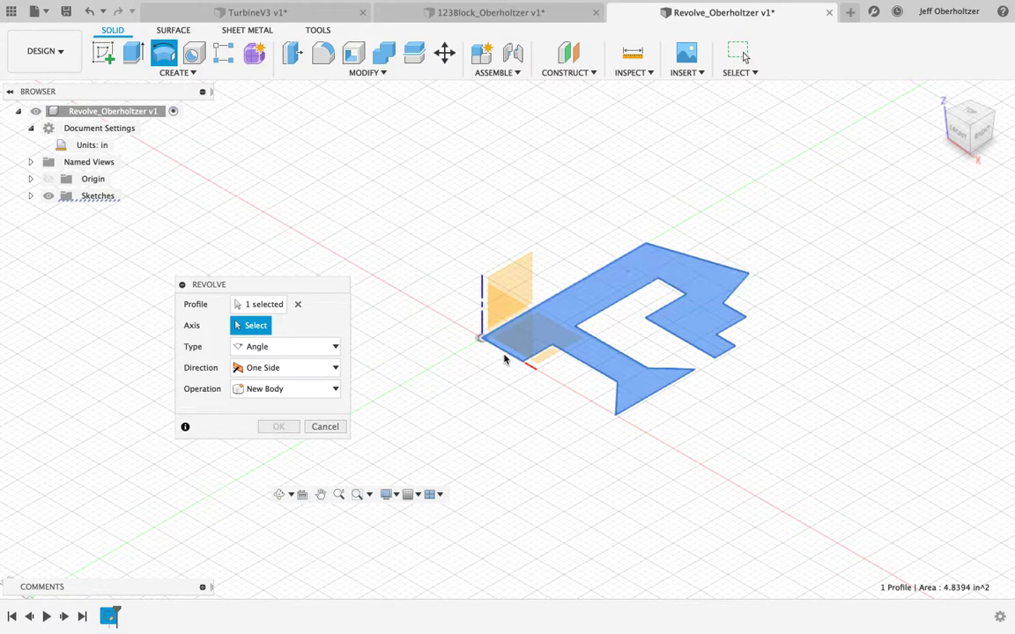
pyautogui.scroll(2, 597, 290)
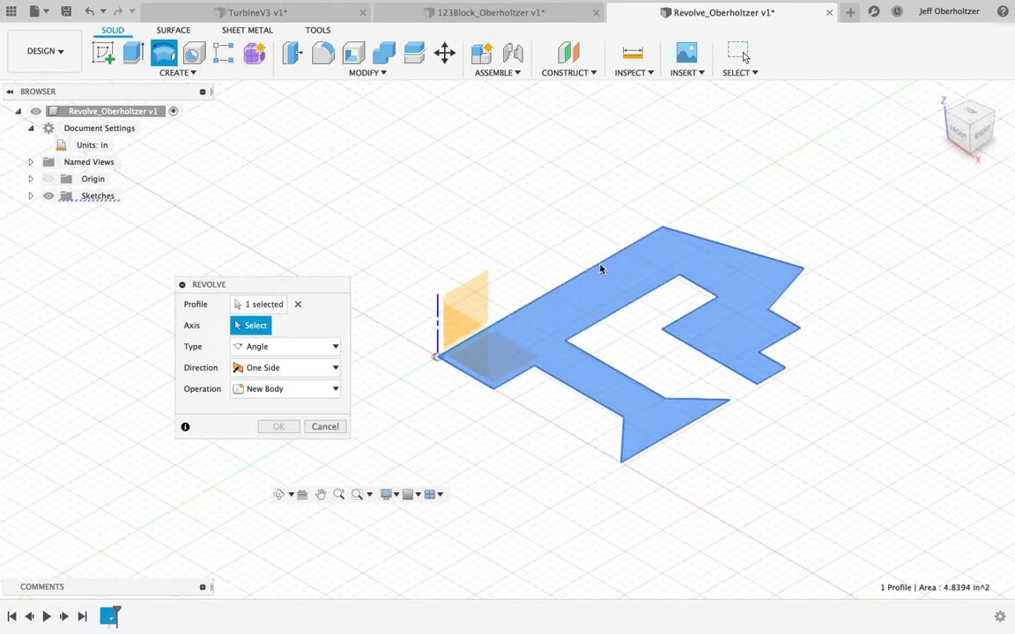
pyautogui.click(542, 302)
pyautogui.scroll(-4, 548, 308)
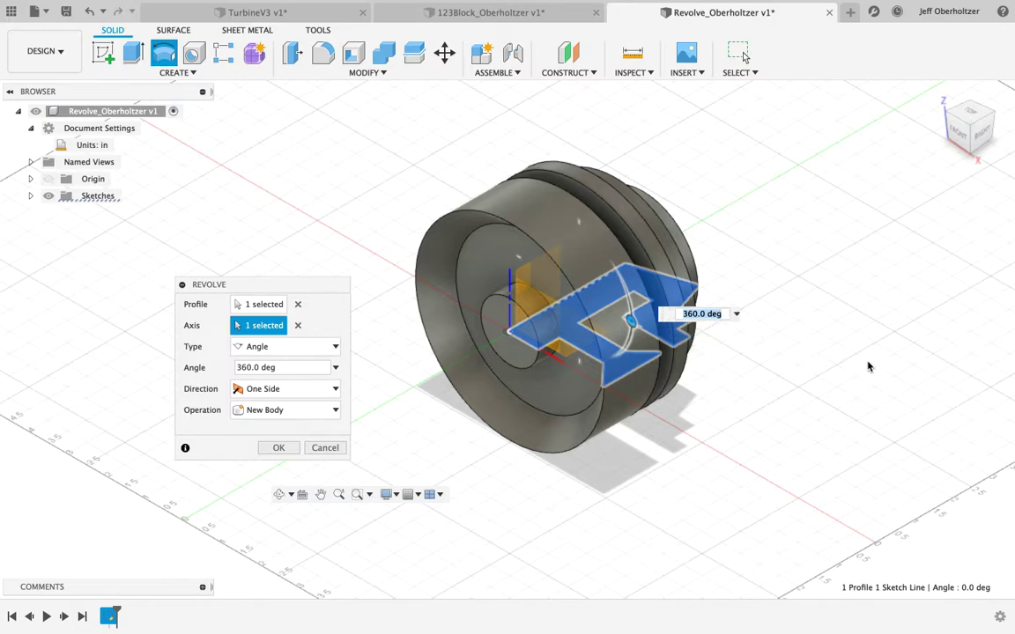
pyautogui.write('270')
pyautogui.press('Return')
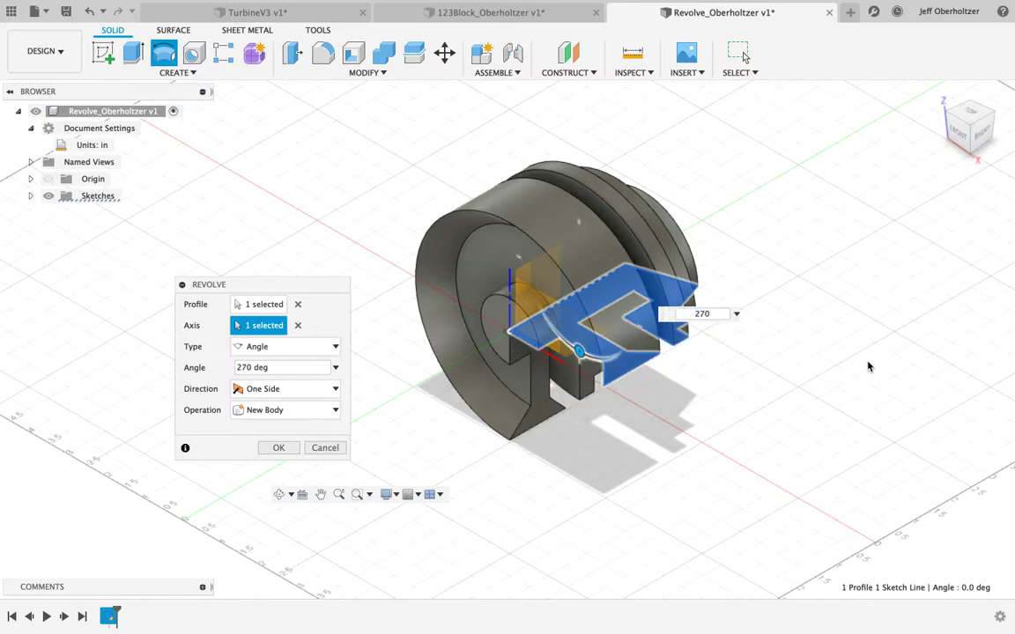
# Start a sketch on the vertical XZ plane and draw a free-standing vertical line about 1.18 in long to the right of the body.
pyautogui.click(991, 117)
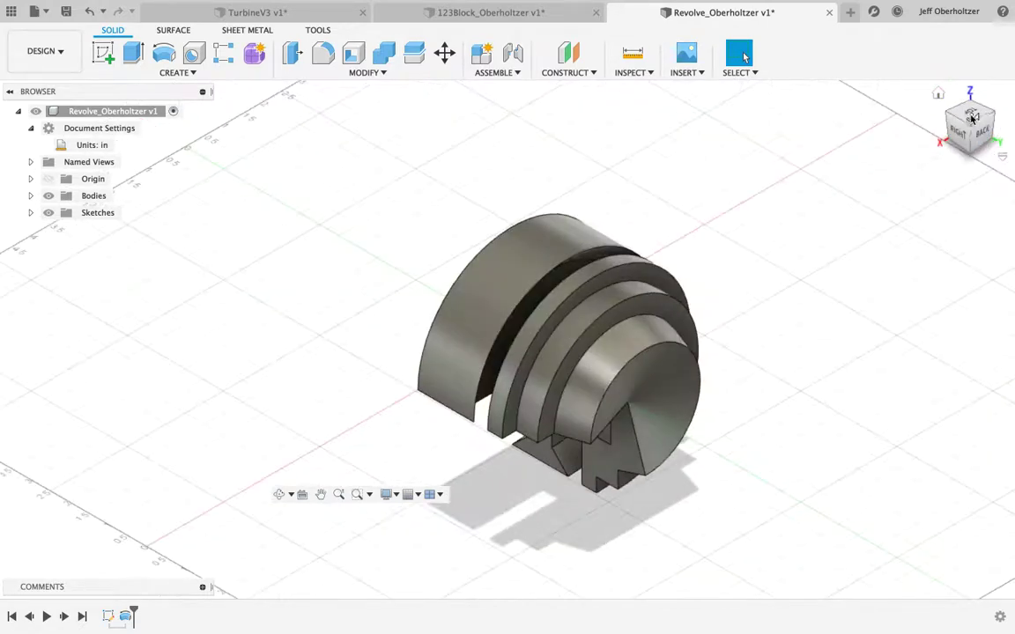
pyautogui.moveTo(972, 114); pyautogui.dragTo(945, 43)
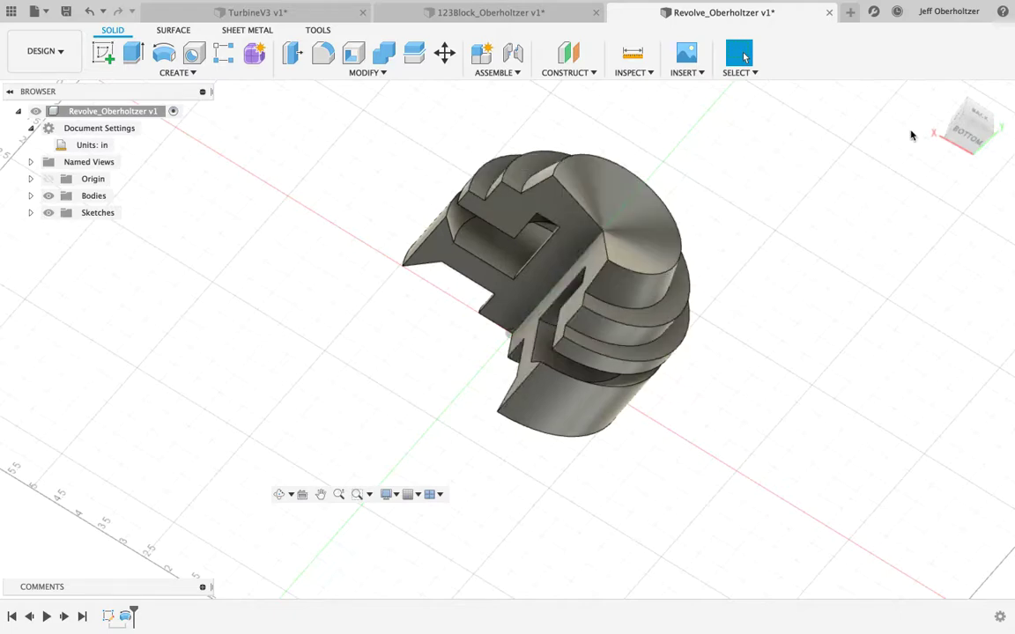
pyautogui.click(964, 121)
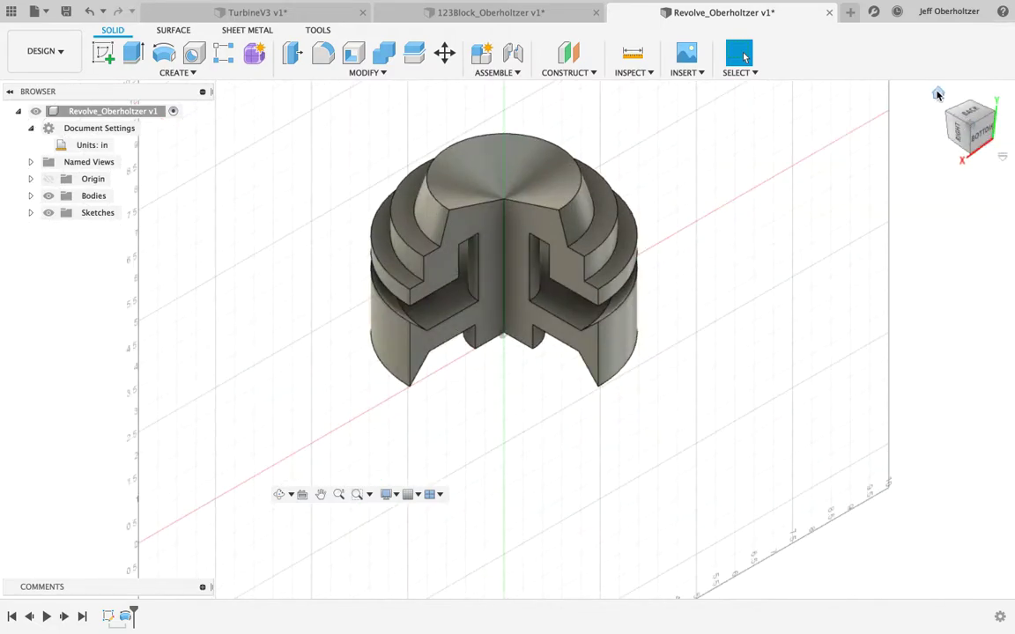
pyautogui.click(938, 94)
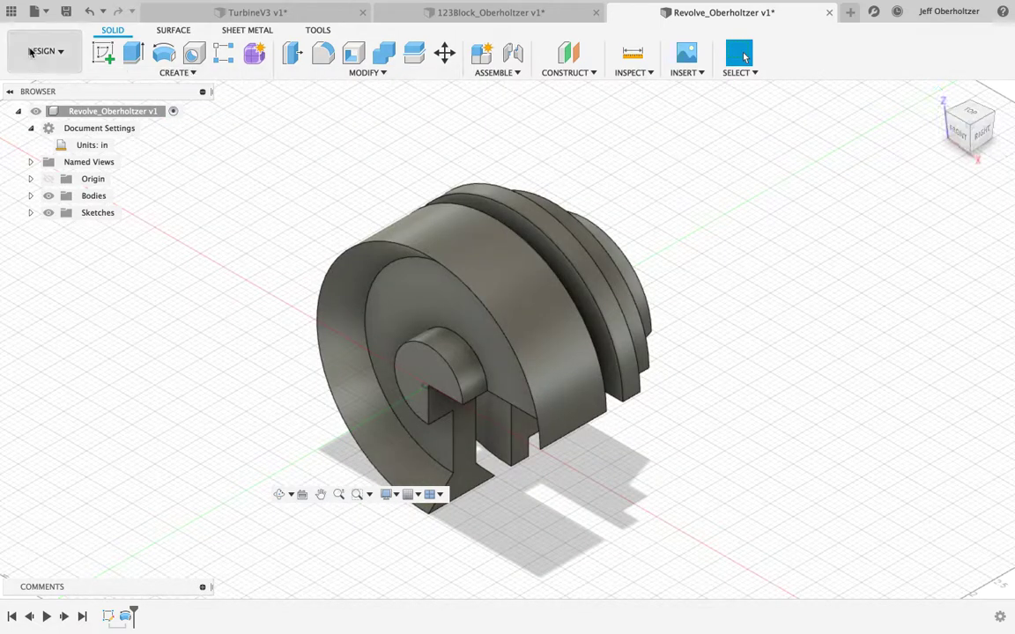
pyautogui.click(105, 53)
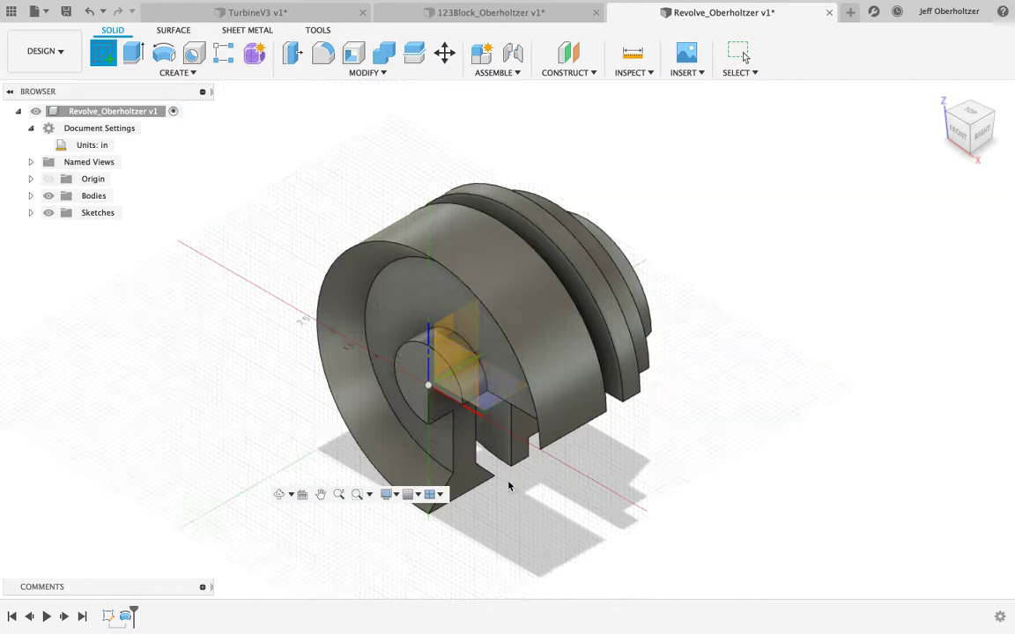
pyautogui.click(482, 389)
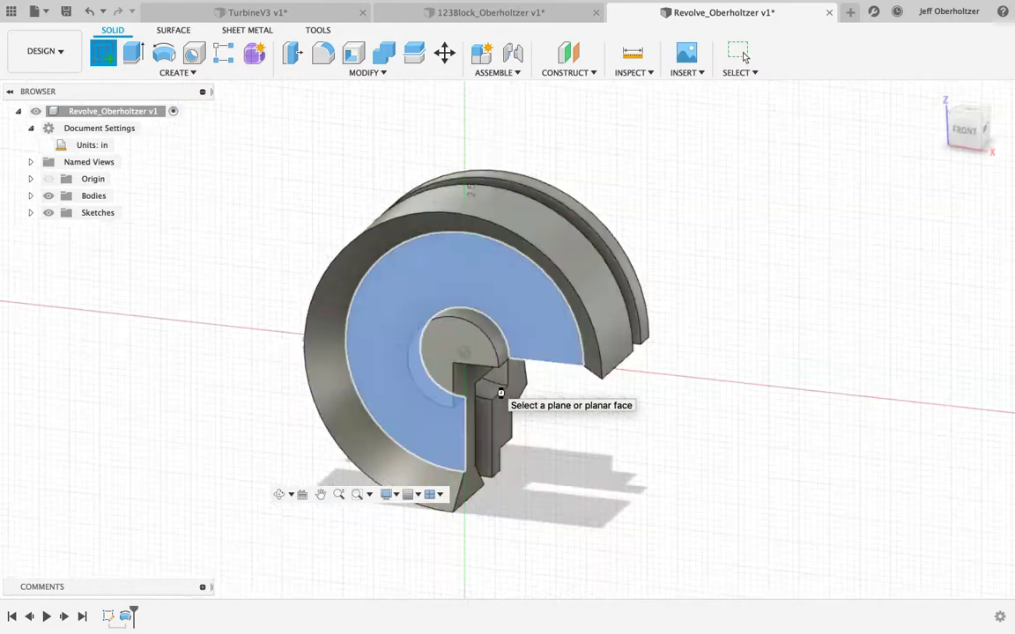
pyautogui.scroll(-3, 785, 426)
pyautogui.scroll(5, 789, 380)
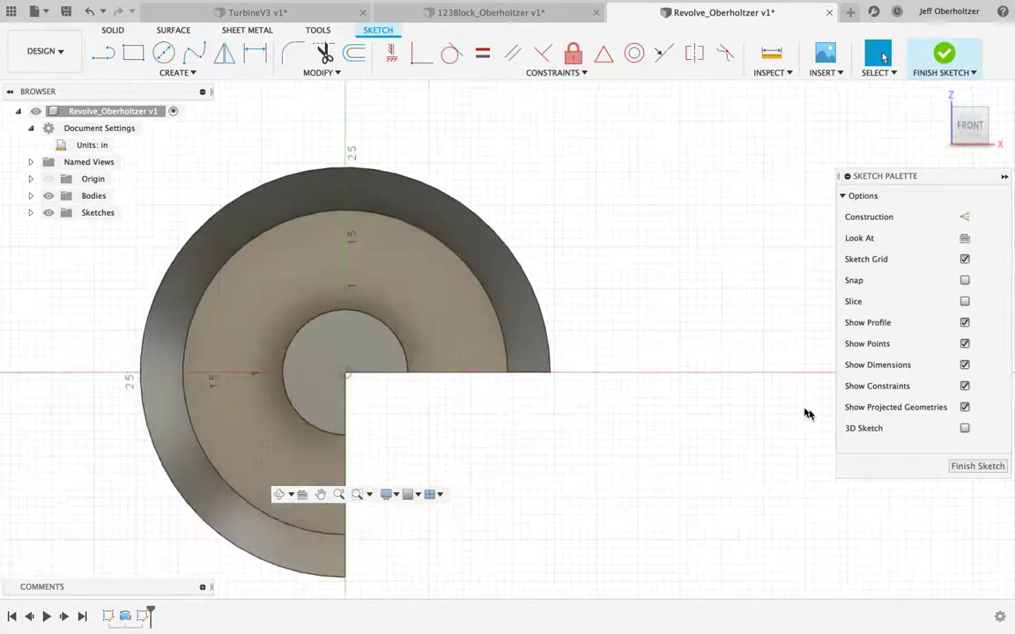
pyautogui.click(103, 53)
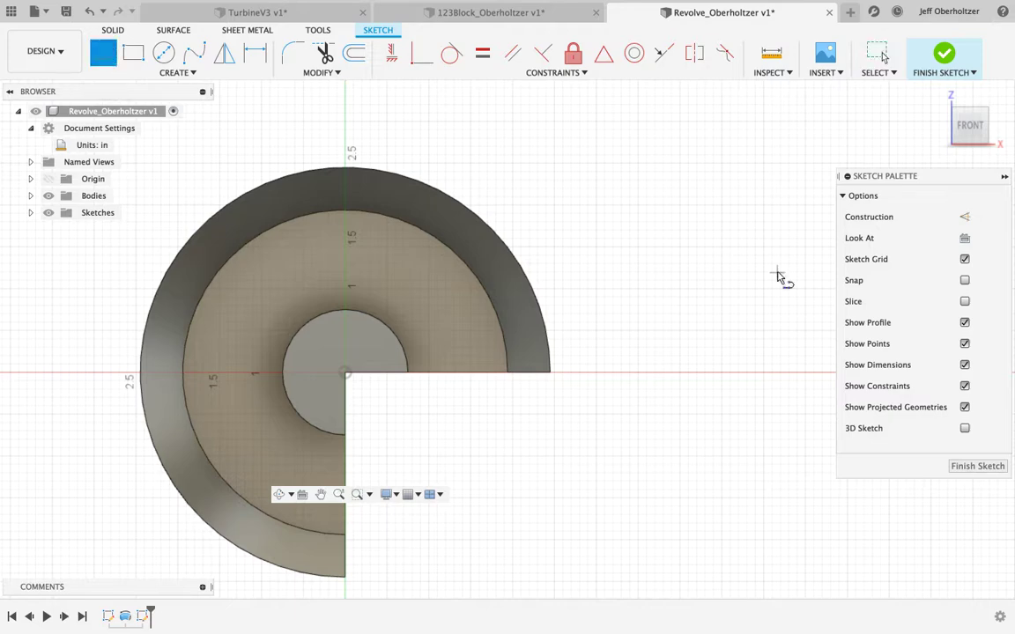
pyautogui.click(701, 202)
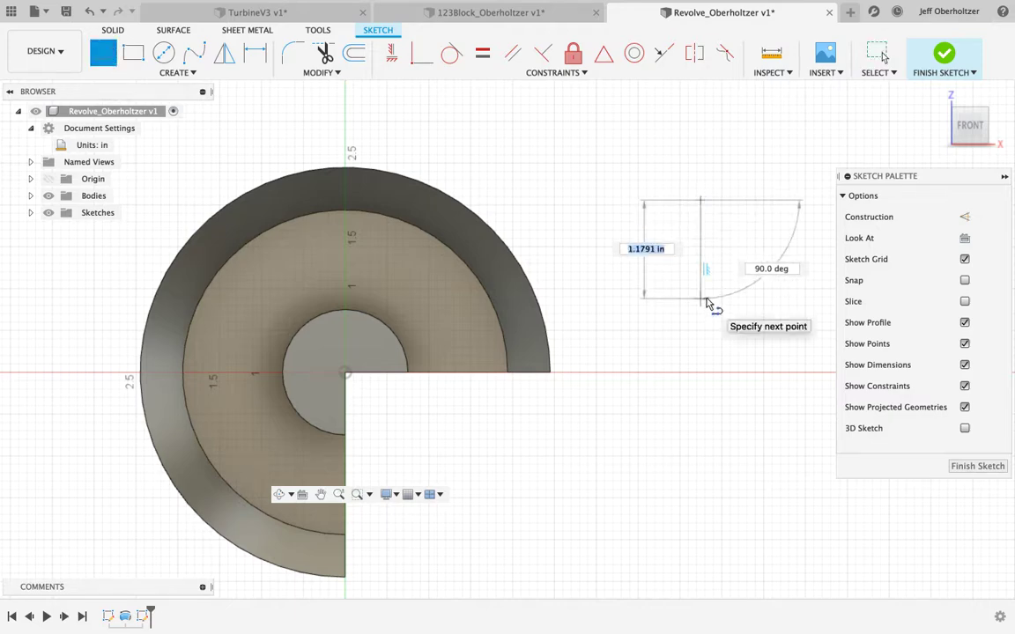
pyautogui.click(703, 300)
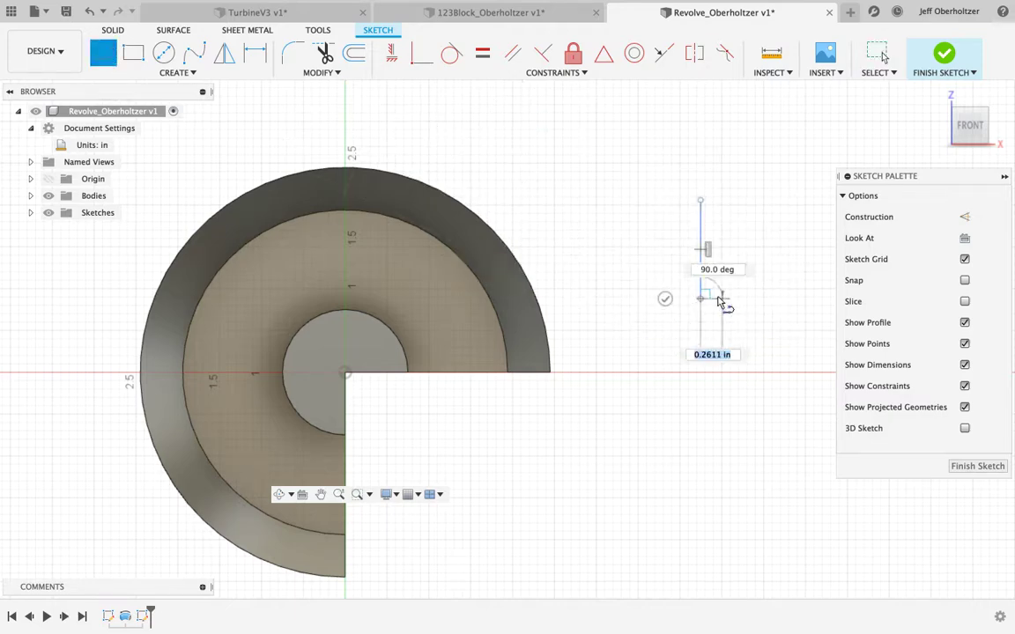
pyautogui.press('Escape')
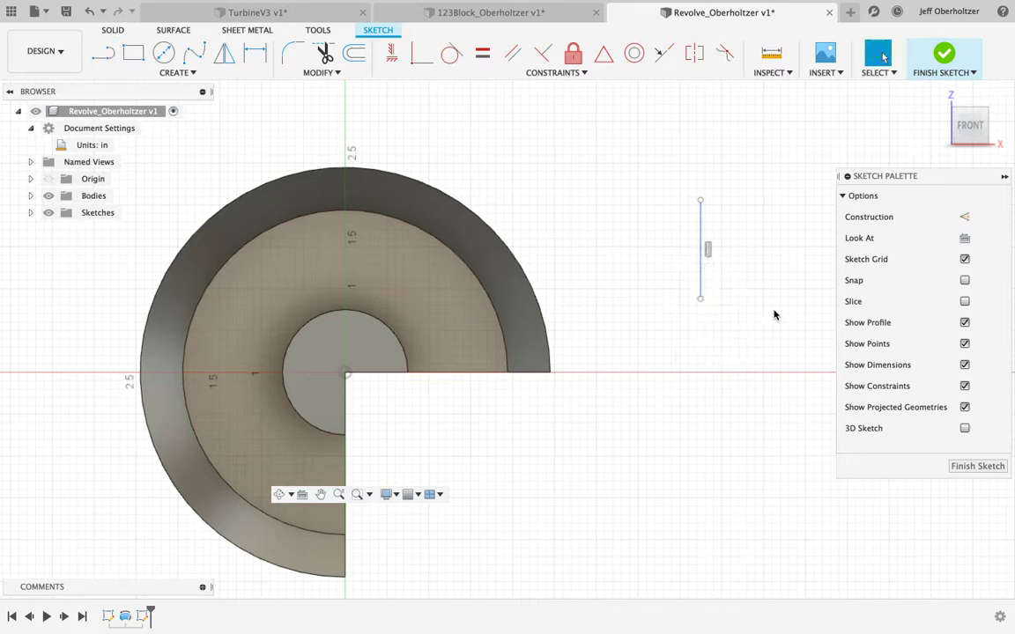
# Draw a closed seven-sided profile with a slanted top and a lower V-shaped notch, just right of the separate vertical line, and finish the sketch.
pyautogui.click(105, 55)
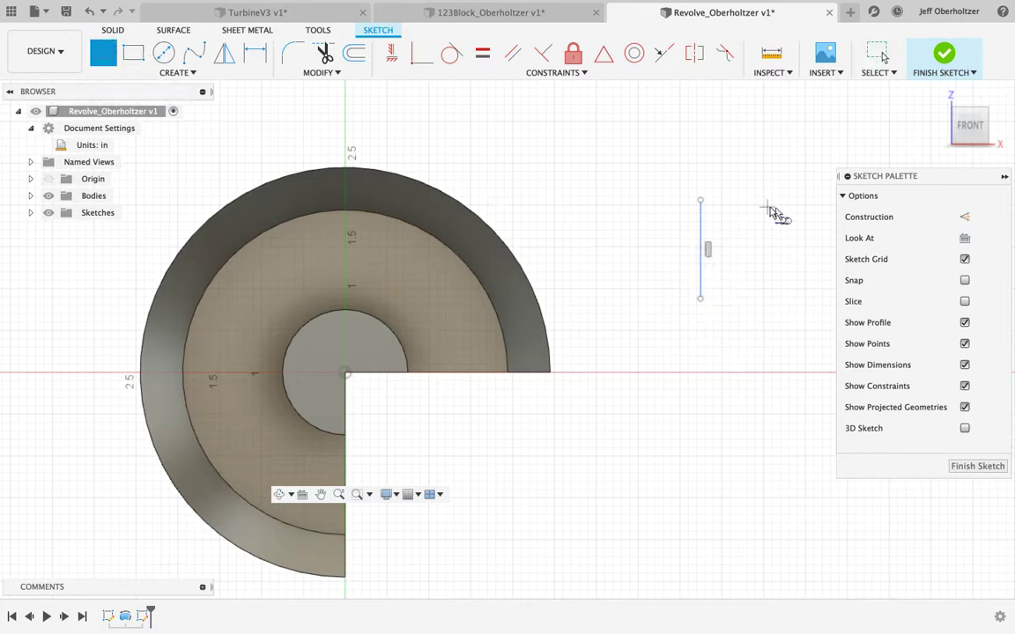
pyautogui.click(762, 199)
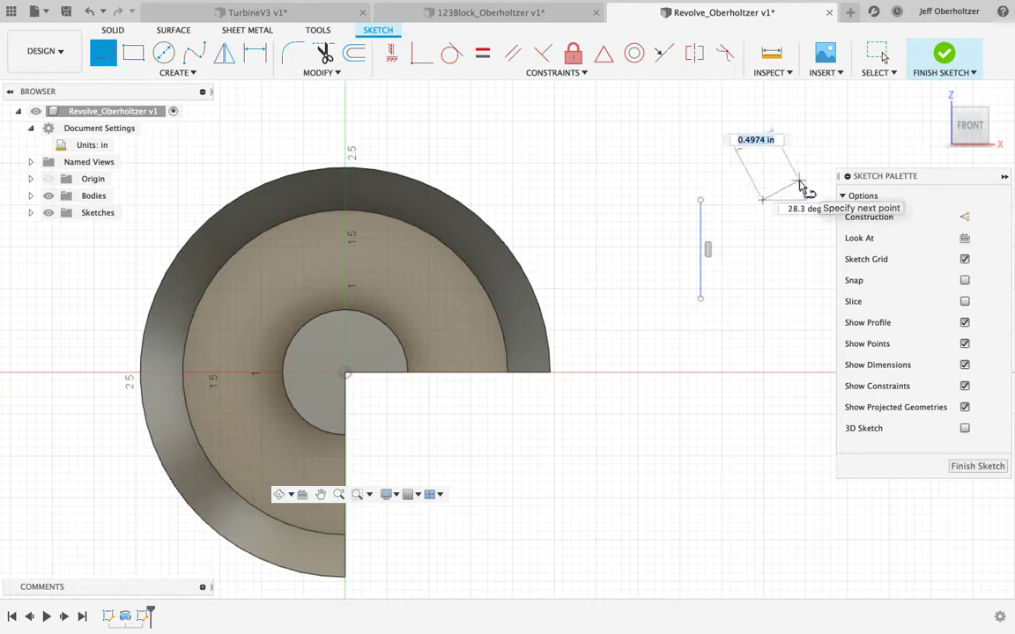
pyautogui.click(798, 183)
pyautogui.click(799, 284)
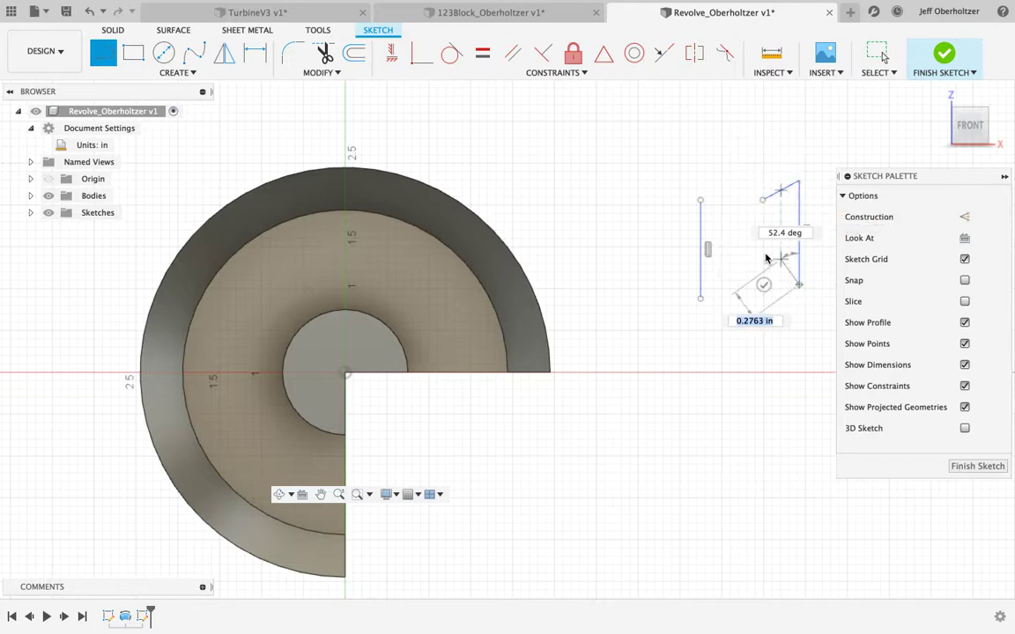
pyautogui.click(763, 254)
pyautogui.click(763, 322)
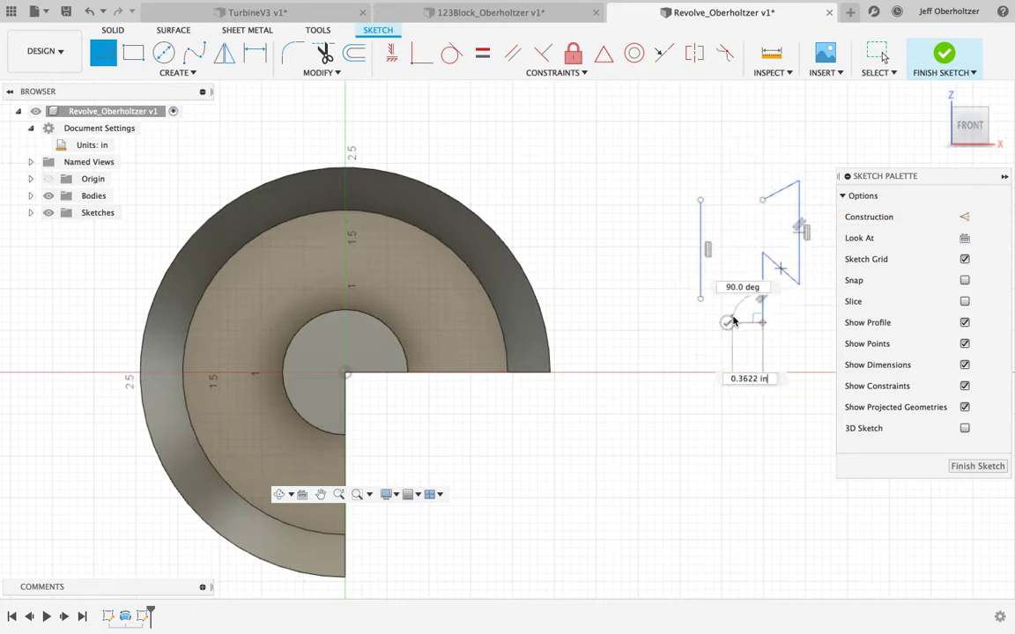
pyautogui.click(733, 320)
pyautogui.click(735, 225)
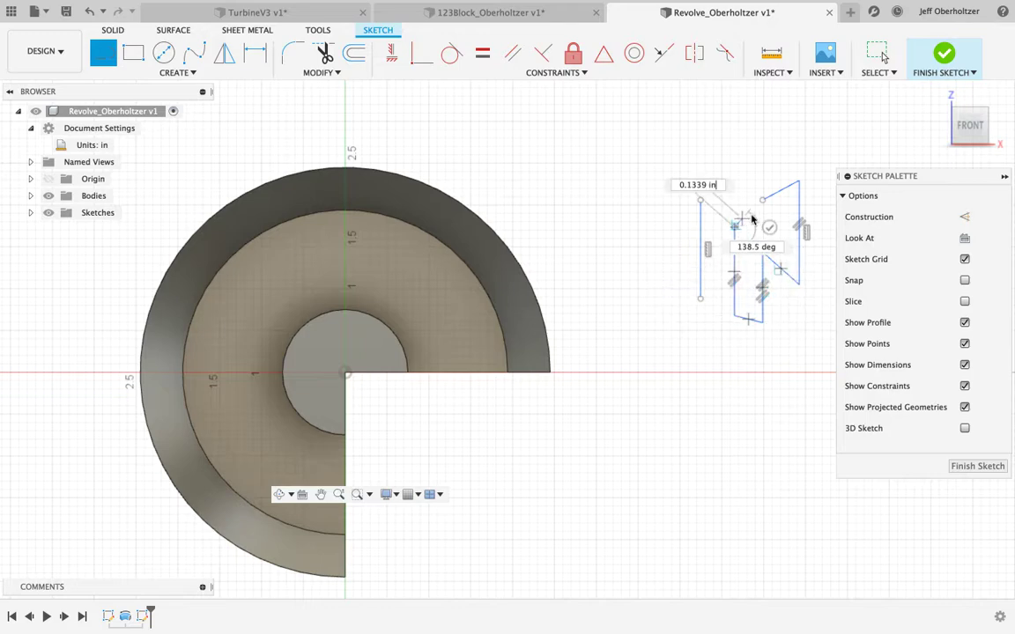
pyautogui.click(763, 200)
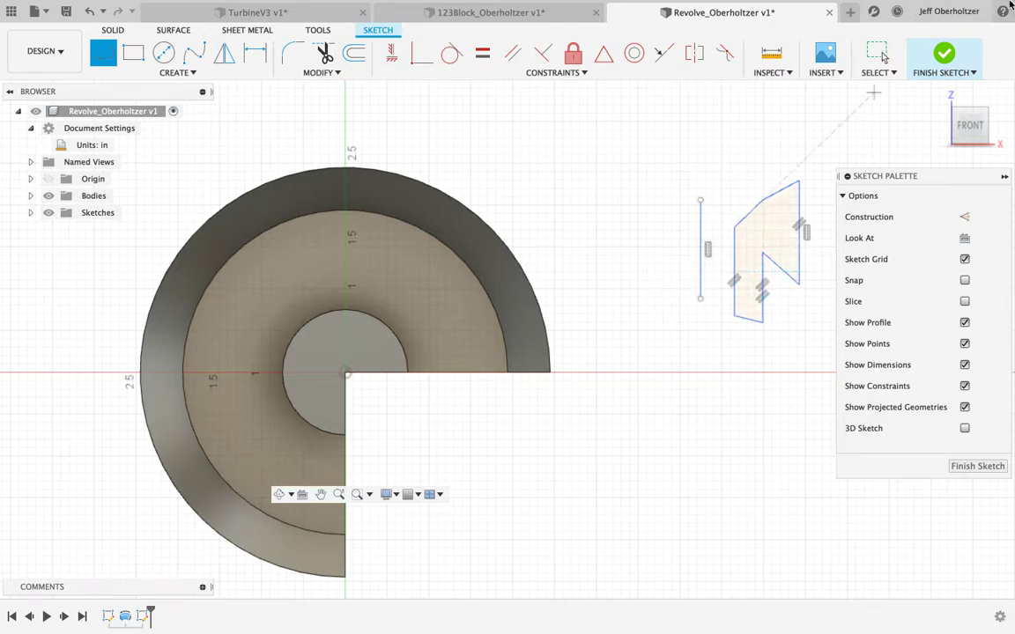
pyautogui.click(942, 54)
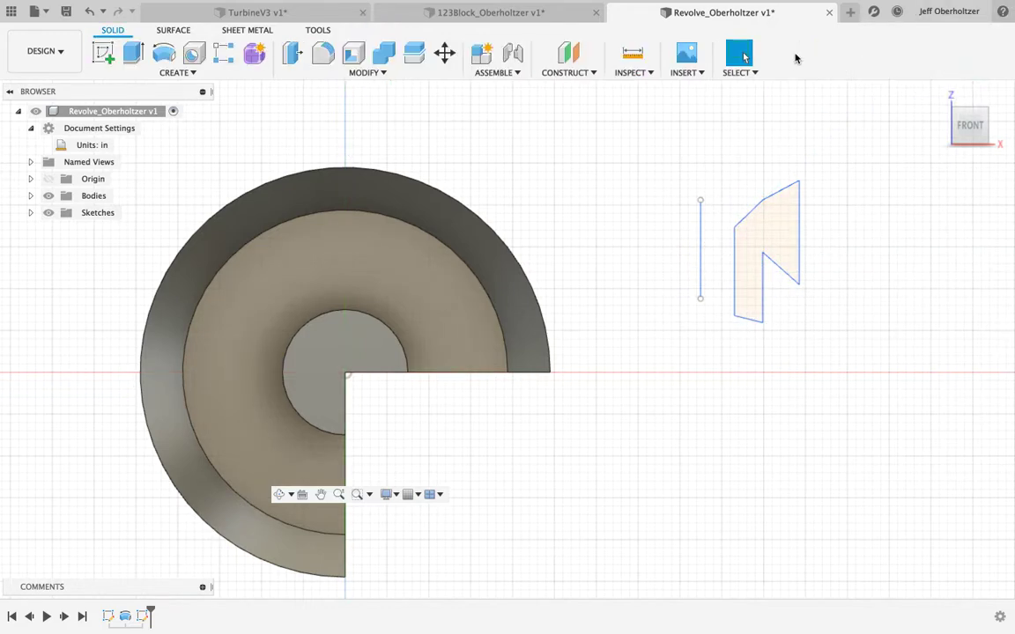
# Revolve the small notched profile 270 degrees about the separate vertical line, one-sided, as a new body.
pyautogui.click(162, 62)
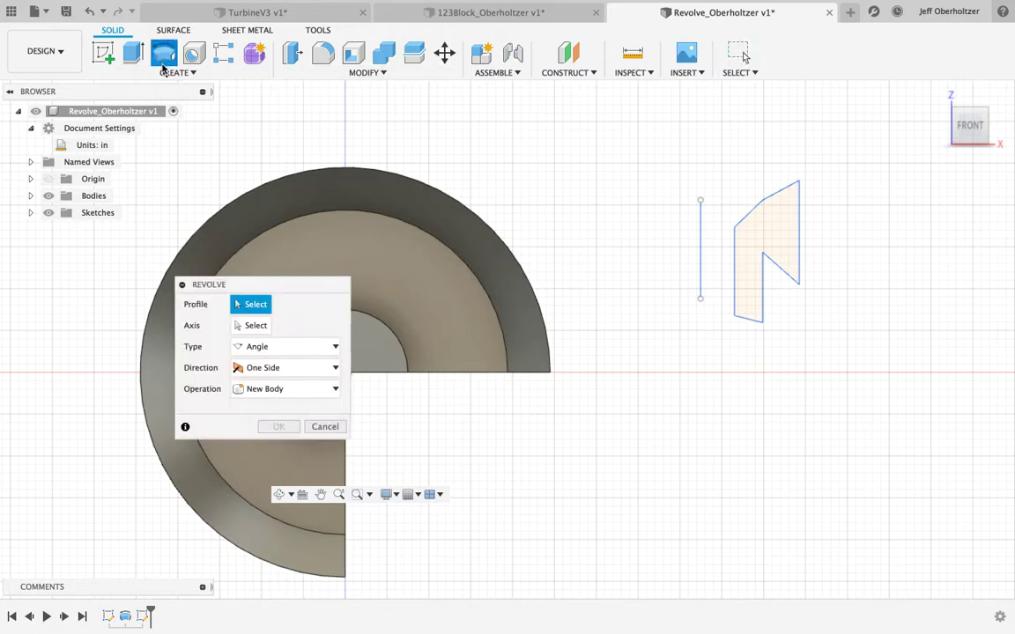
pyautogui.click(984, 114)
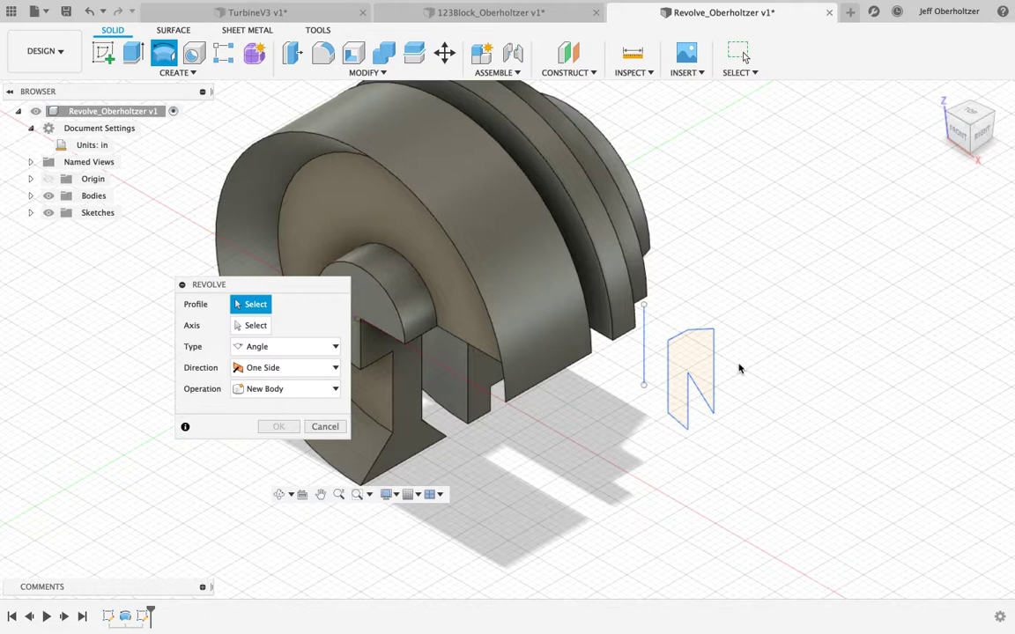
pyautogui.click(702, 356)
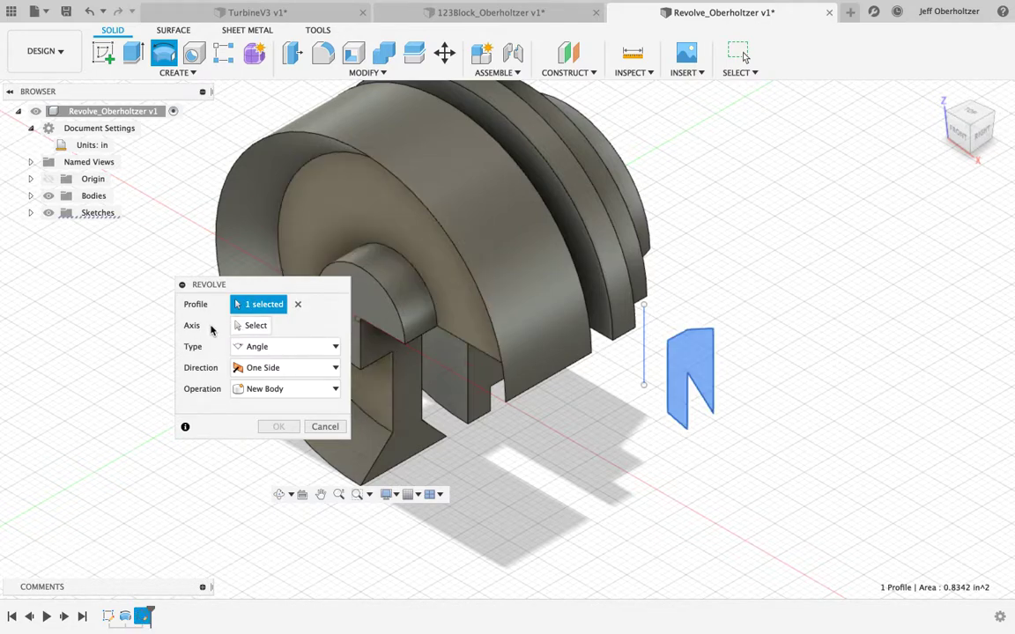
pyautogui.click(256, 326)
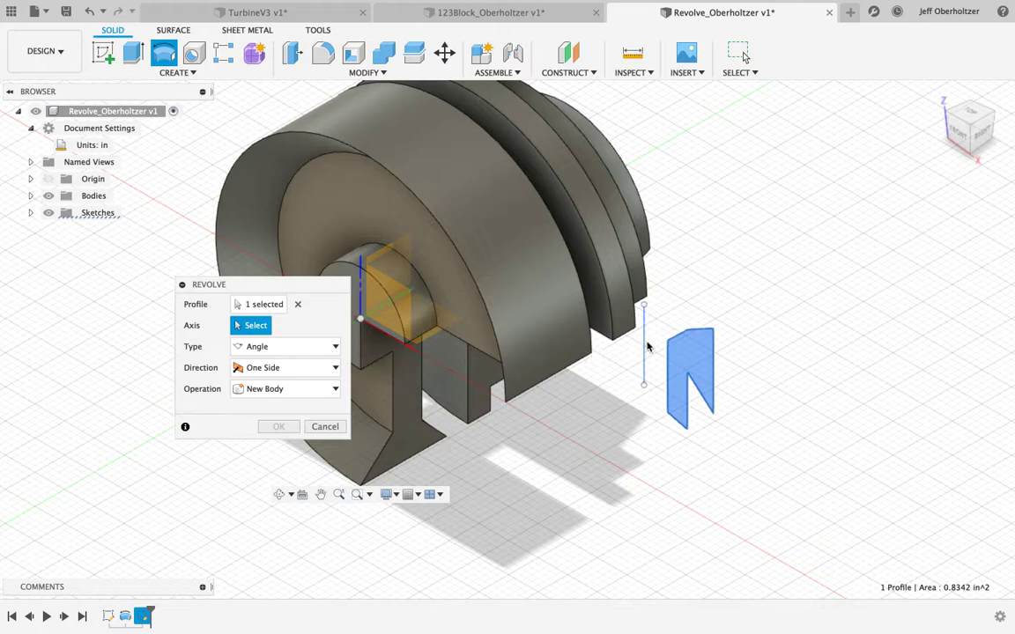
pyautogui.click(644, 349)
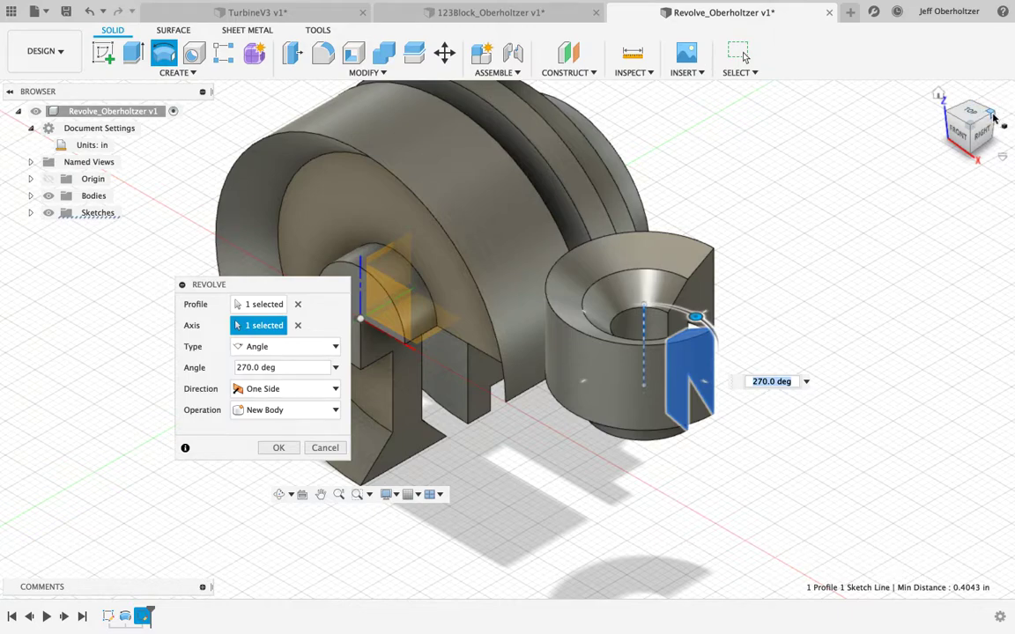
pyautogui.moveTo(994, 119)
pyautogui.mouseDown()
pyautogui.moveTo(980, 140)
pyautogui.moveTo(936, 143)
pyautogui.moveTo(968, 121)
pyautogui.mouseUp()
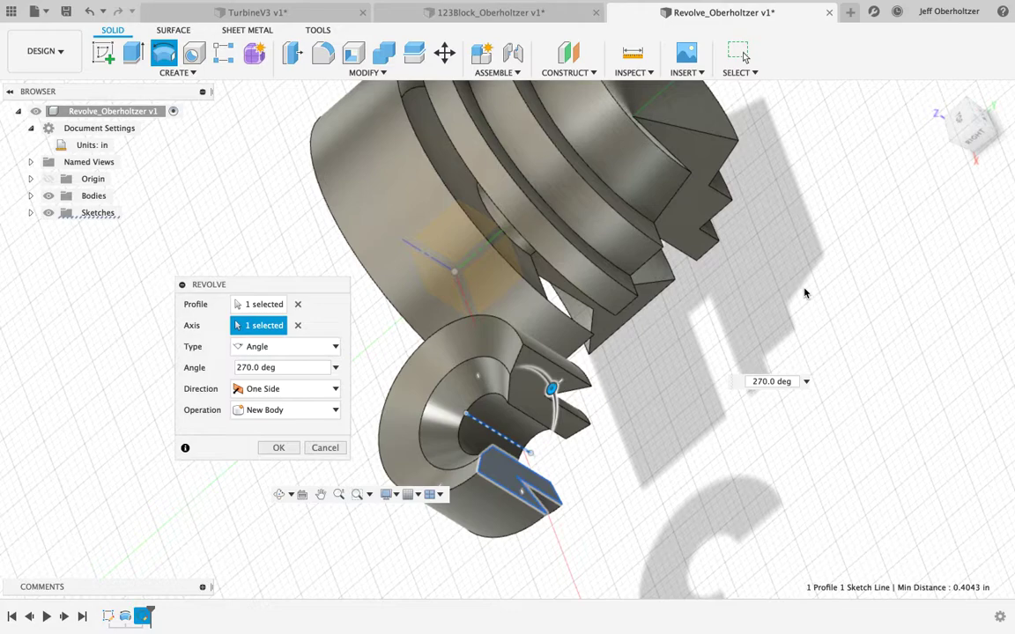
pyautogui.click(276, 449)
pyautogui.scroll(-4, 500, 411)
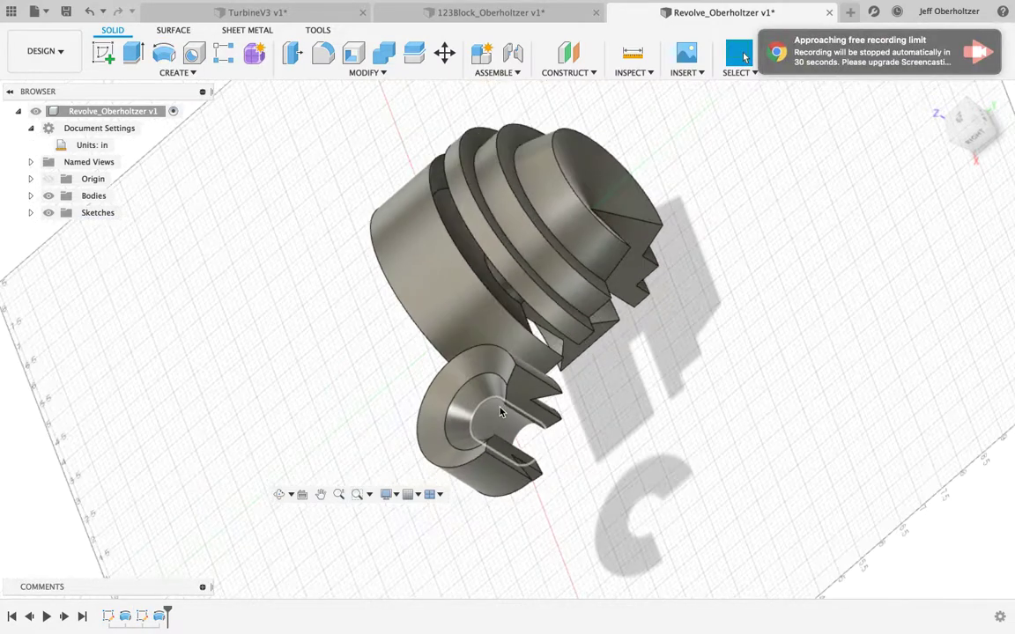
pyautogui.scroll(5, 500, 411)
pyautogui.scroll(-1, 552, 442)
pyautogui.scroll(-3, 551, 441)
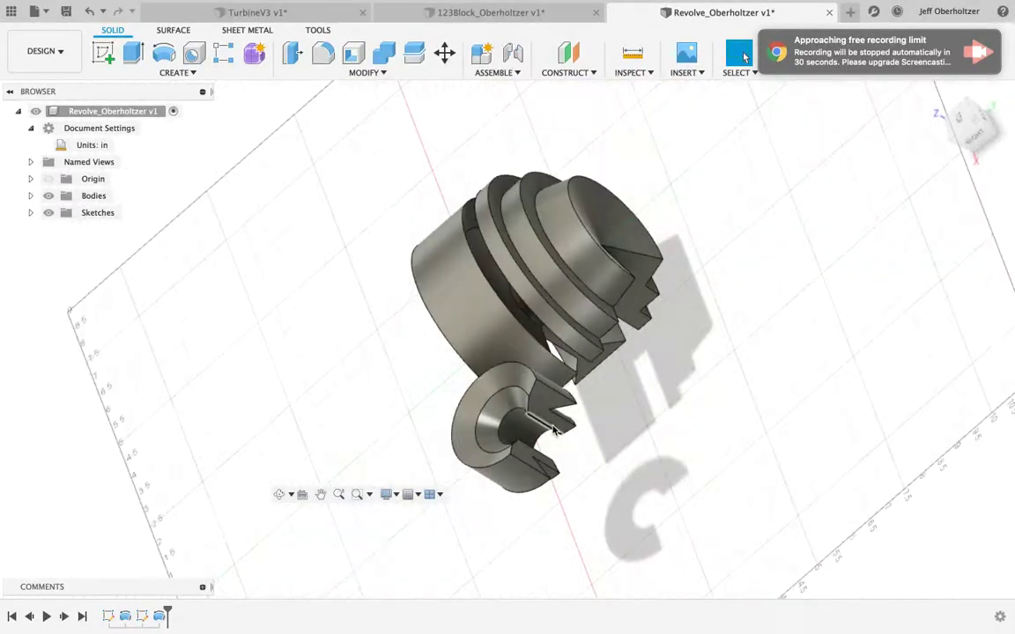
pyautogui.scroll(3, 491, 380)
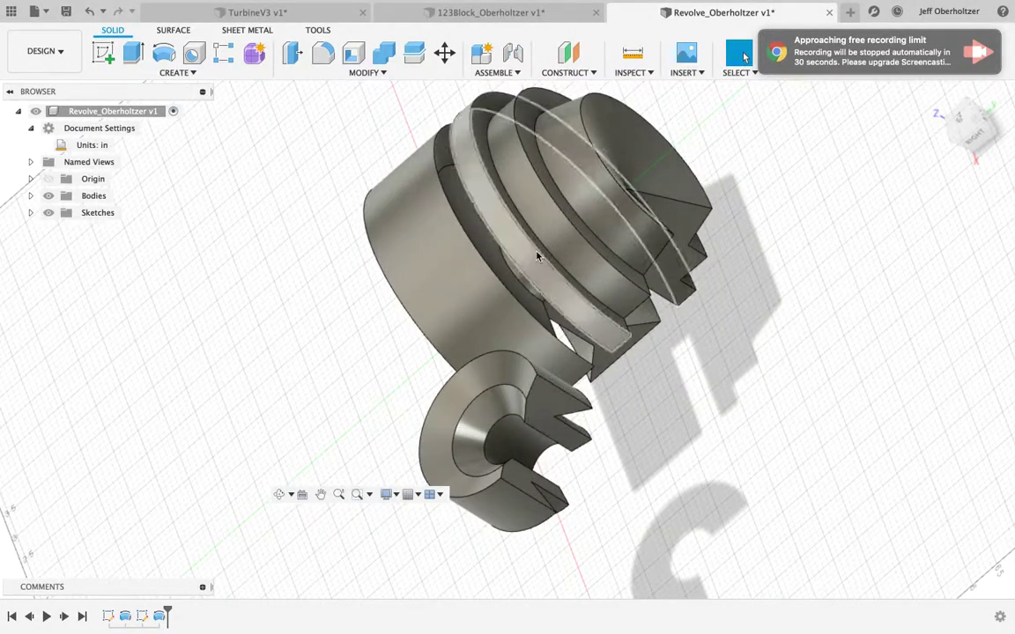